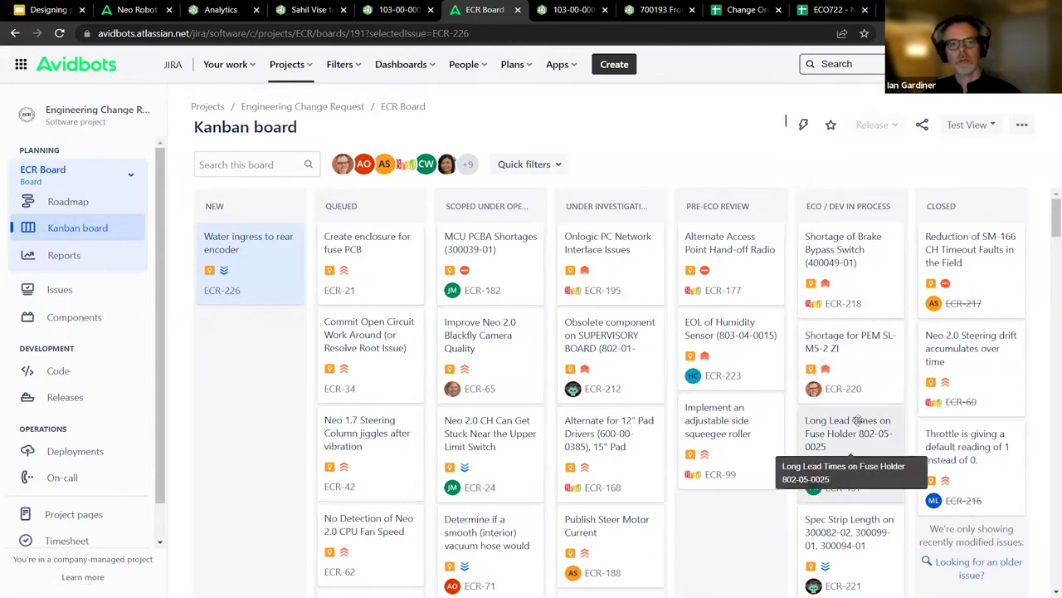
- Switch to the ECO-869 version of the 103-00-0000 Neo 2.0 assembly and section it at -179 mm to inspect the front electrical enclosure
{"action": "left_click", "coordinate": [408, 6]}
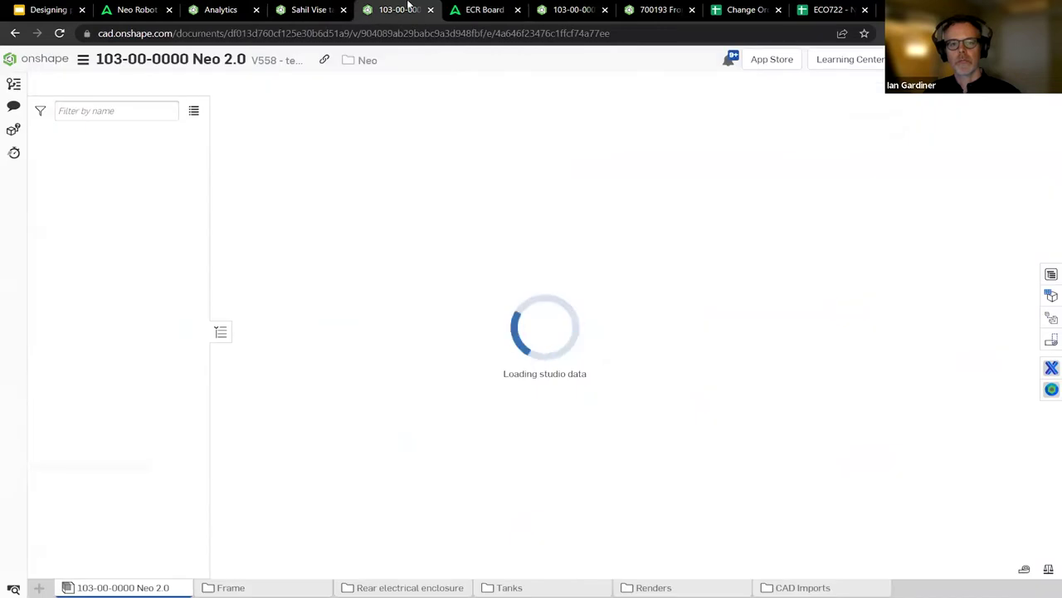
{"action": "left_click", "coordinate": [574, 8]}
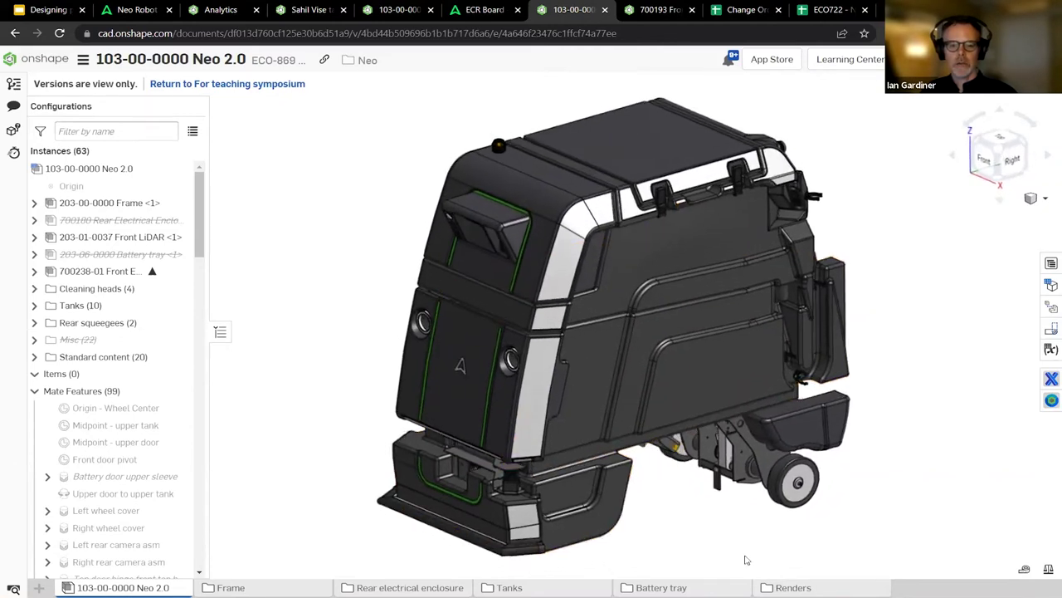
{"action": "scroll", "coordinate": [576, 459], "scroll_direction": "up", "scroll_amount": 5}
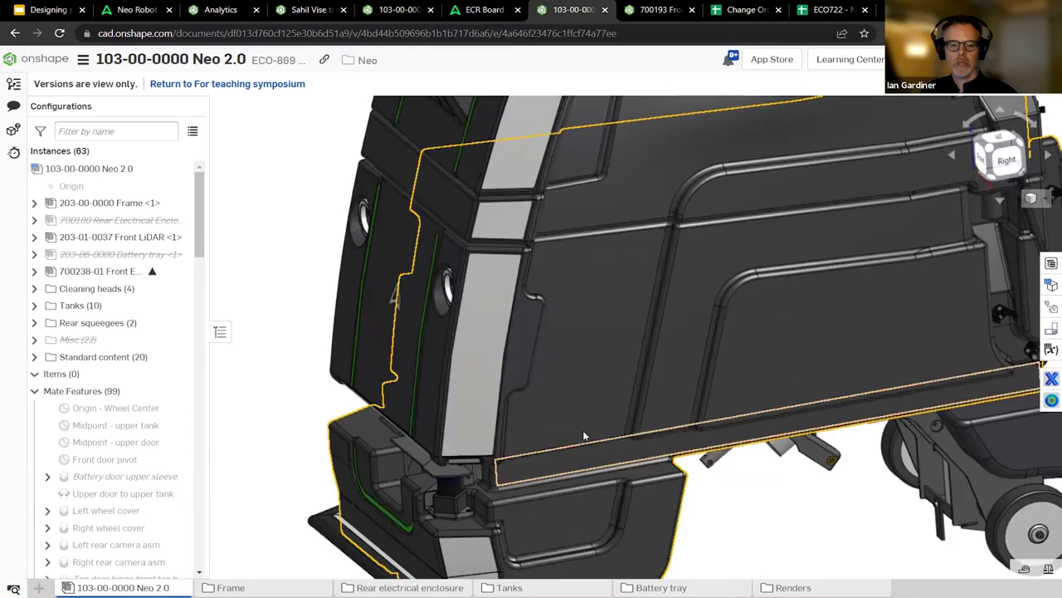
{"action": "left_click", "coordinate": [596, 449]}
{"action": "key", "text": "shift+x"}
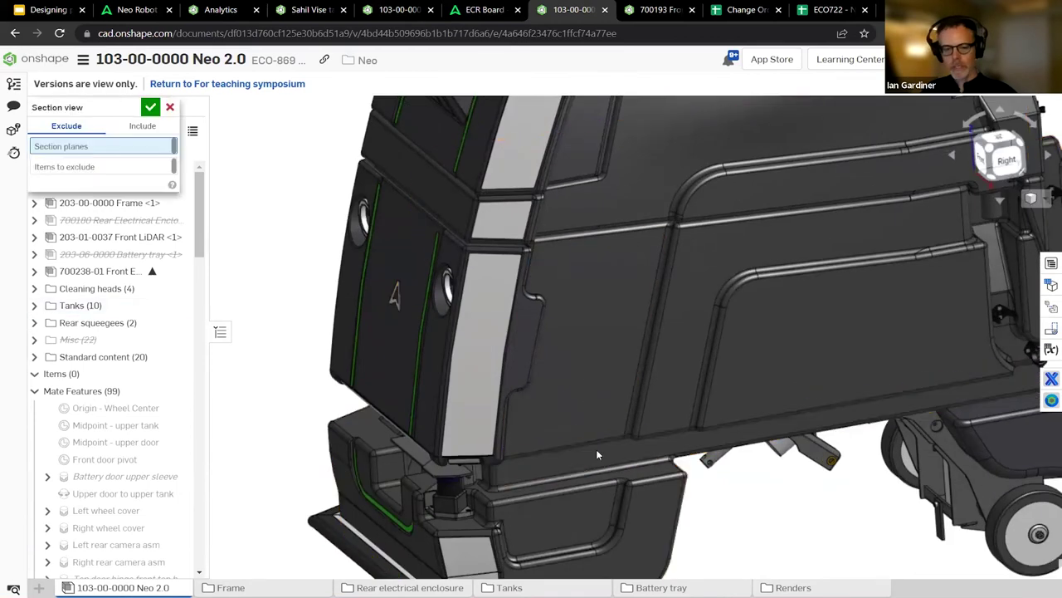
{"action": "left_click_drag", "start_coordinate": [770, 434], "coordinate": [733, 402]}
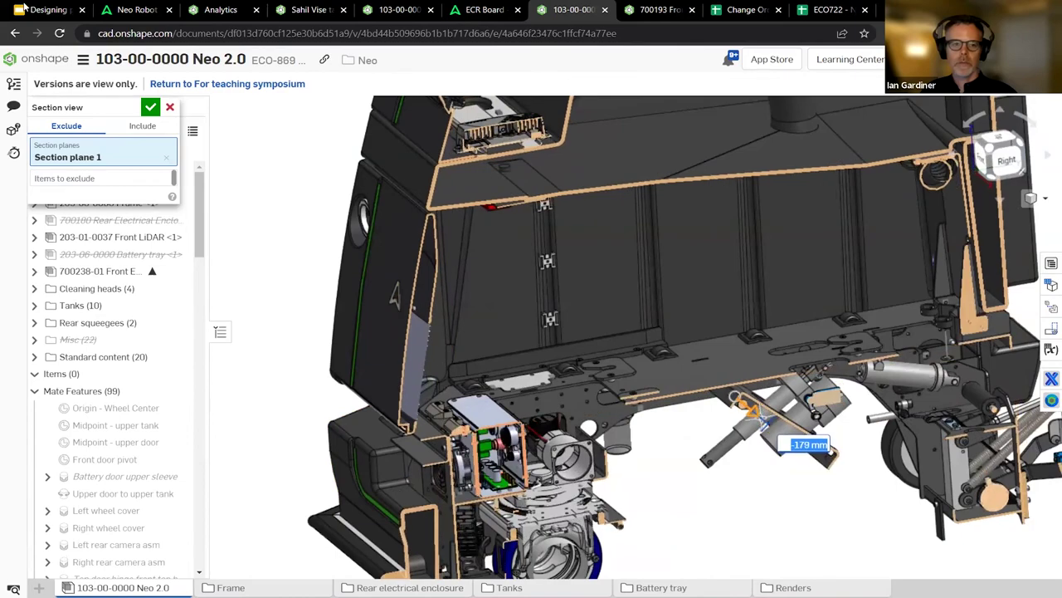
{"action": "middle_click_drag", "start_coordinate": [502, 486], "coordinate": [523, 411]}
{"action": "scroll", "coordinate": [523, 410], "scroll_direction": "up", "scroll_amount": 3}
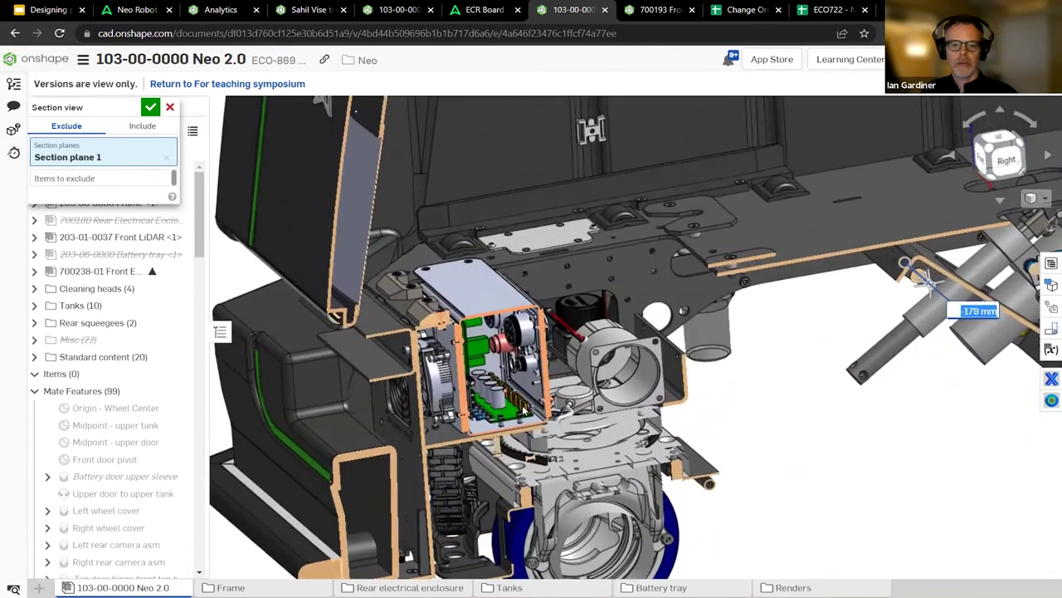
{"action": "scroll", "coordinate": [525, 410], "scroll_direction": "up", "scroll_amount": 5}
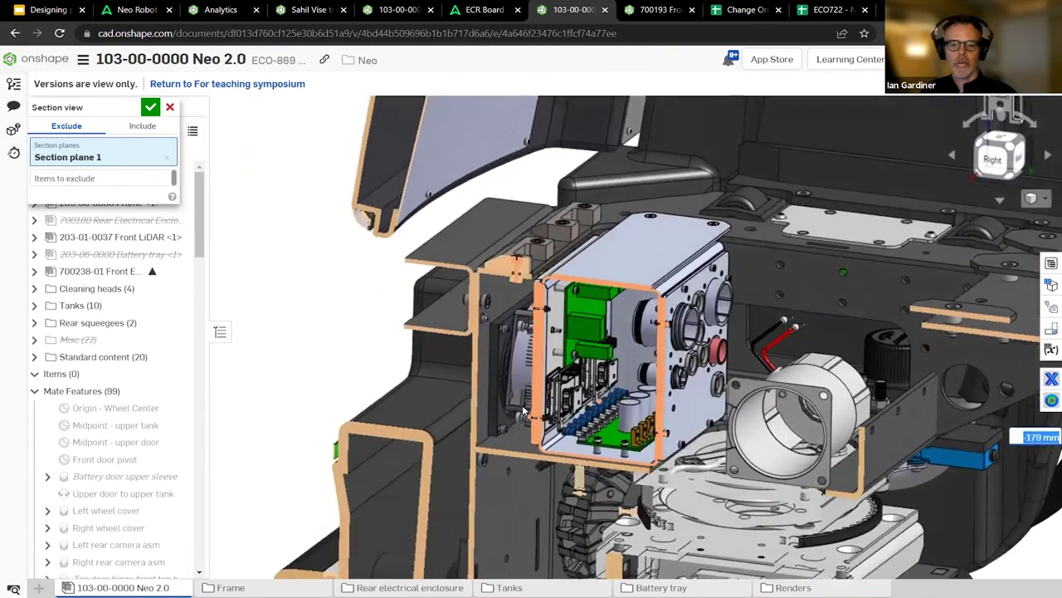
{"action": "scroll", "coordinate": [525, 410], "scroll_direction": "up", "scroll_amount": 4}
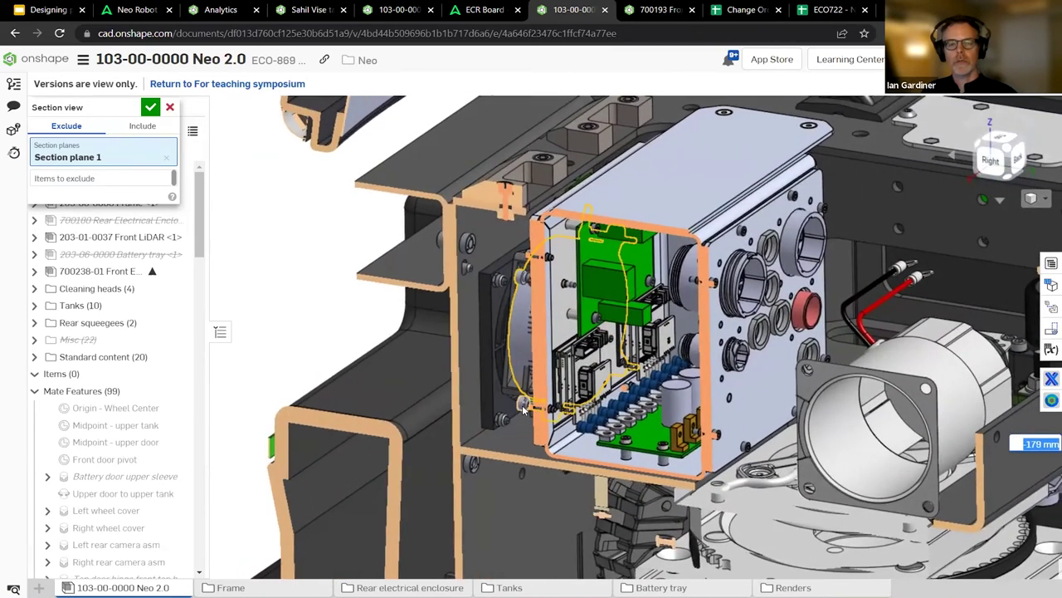
- Exclude the 700238-01 Front Electrical Enclosure from the section cut, then remove that exclusion and examine its internal circuit boards
{"action": "left_click", "coordinate": [152, 180]}
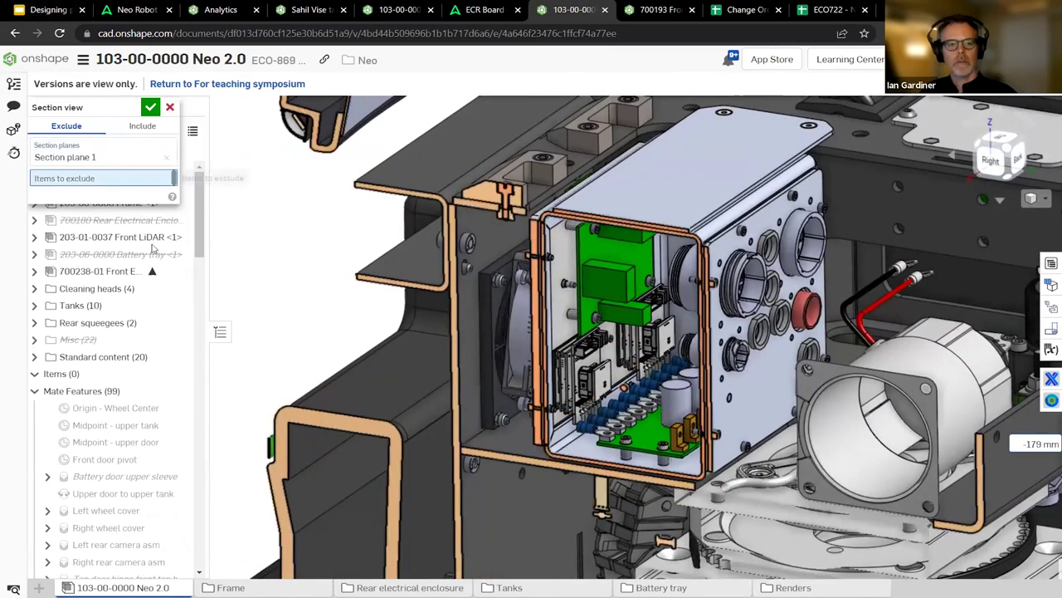
{"action": "left_click", "coordinate": [142, 272]}
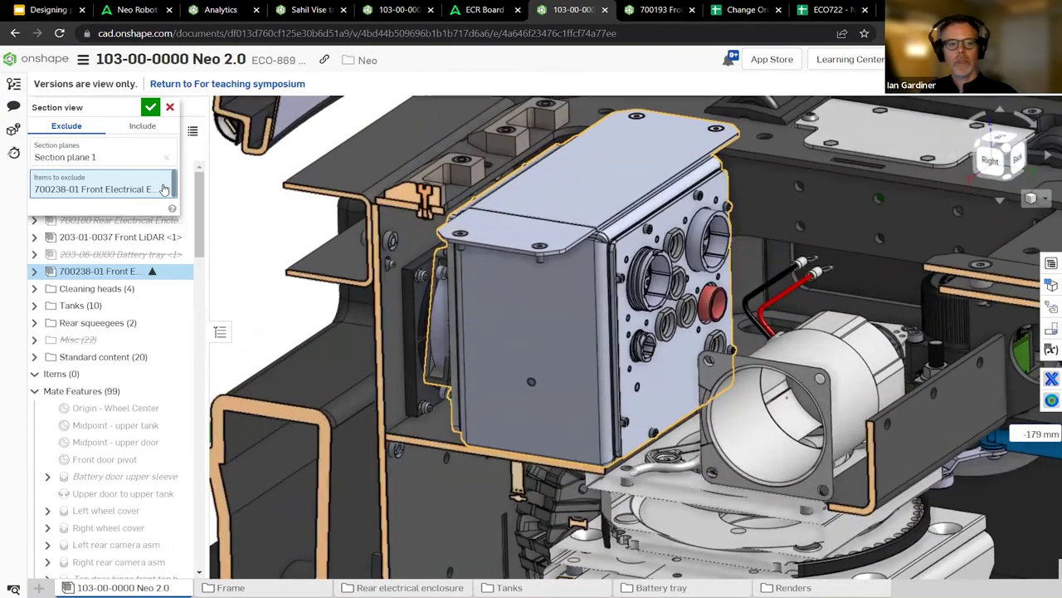
{"action": "left_click", "coordinate": [164, 190]}
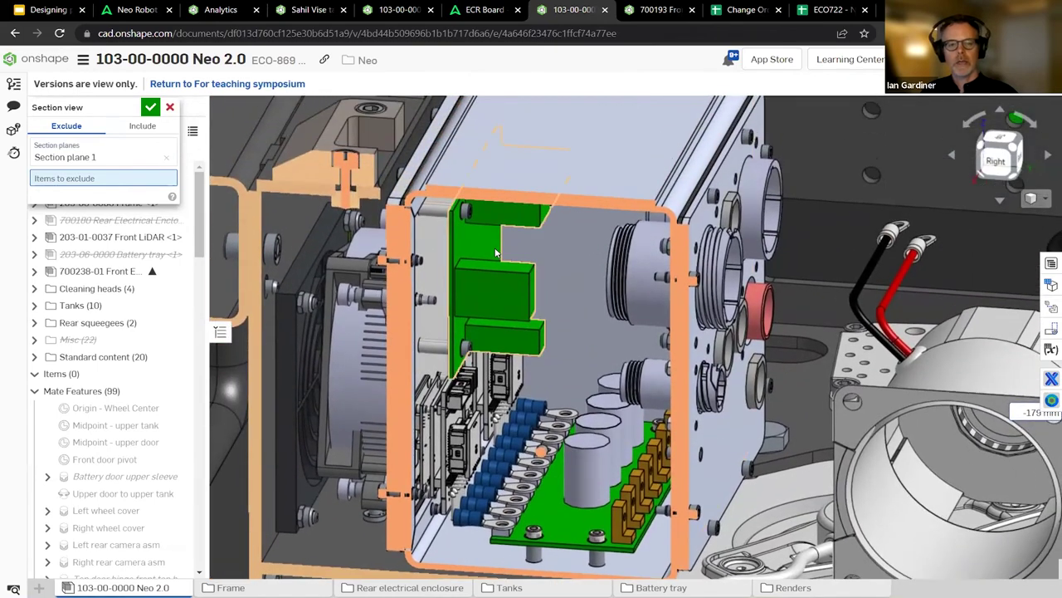
{"action": "right_click_drag", "start_coordinate": [496, 252], "coordinate": [531, 202]}
{"action": "right_click_drag", "start_coordinate": [656, 501], "coordinate": [633, 398]}
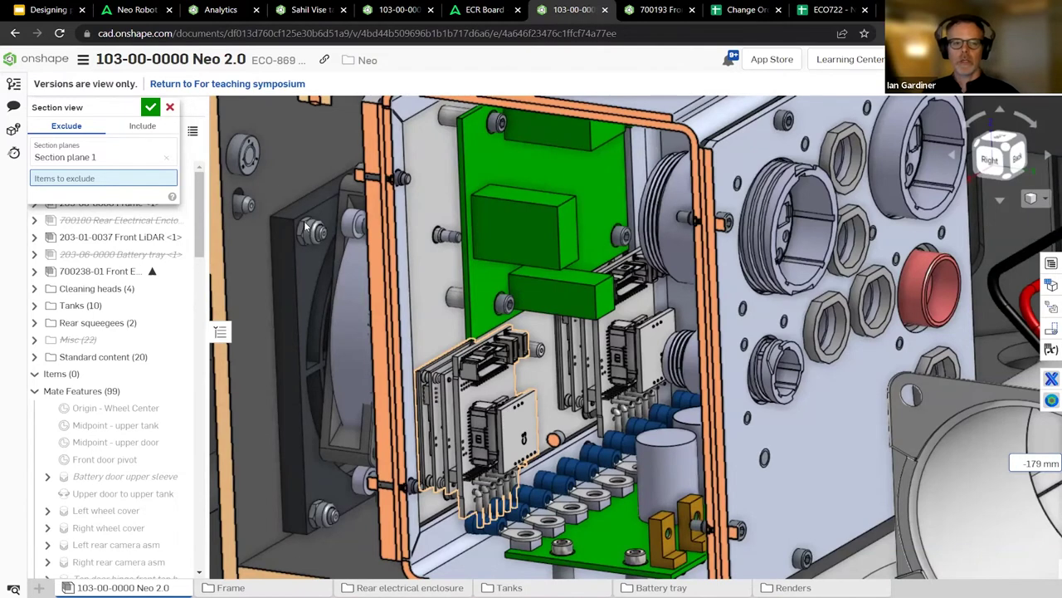
- Exclude the 700238-01 Front Electrical Enclosure from the section cut again and view the closed box in place
{"action": "left_click", "coordinate": [139, 272]}
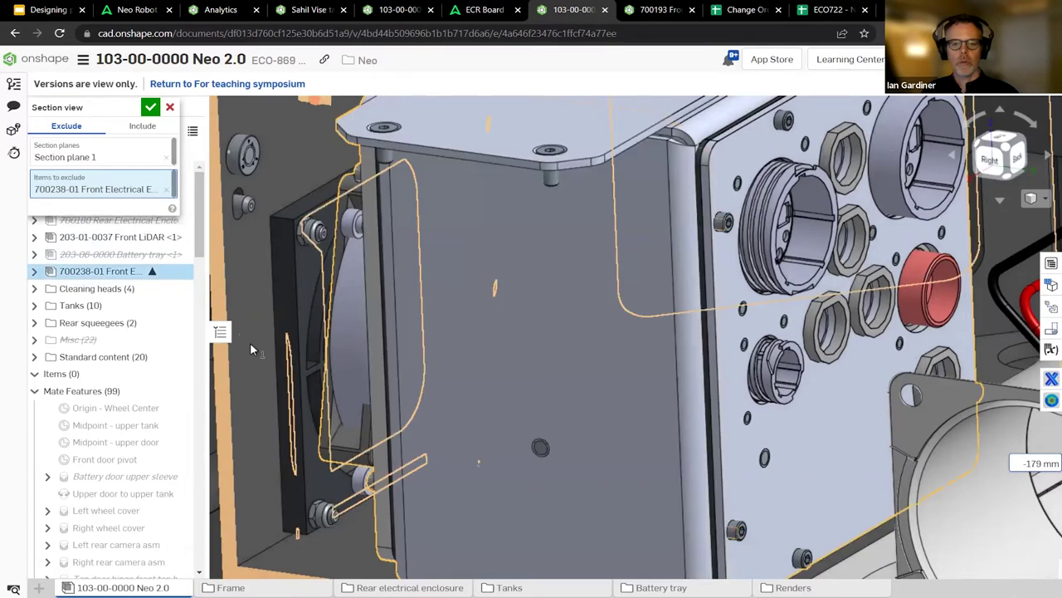
{"action": "scroll", "coordinate": [508, 354], "scroll_direction": "down", "scroll_amount": 2}
{"action": "scroll", "coordinate": [632, 460], "scroll_direction": "down", "scroll_amount": 2}
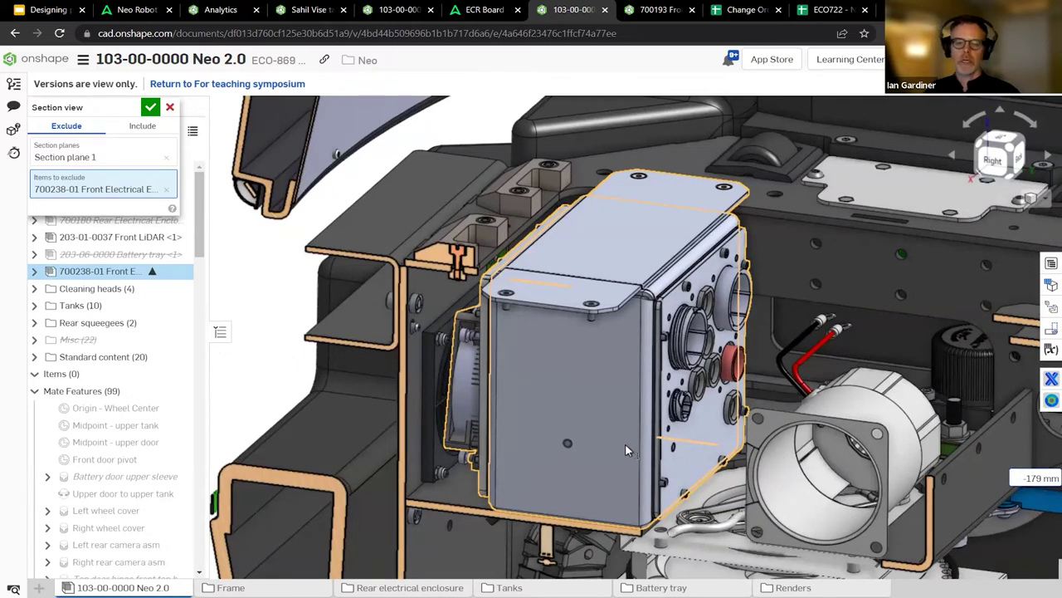
- Switch to the 700193 Front Electrical Enclosure document and examine both sides of the PCB, including connectors and capacitors
{"action": "left_click", "coordinate": [659, 10]}
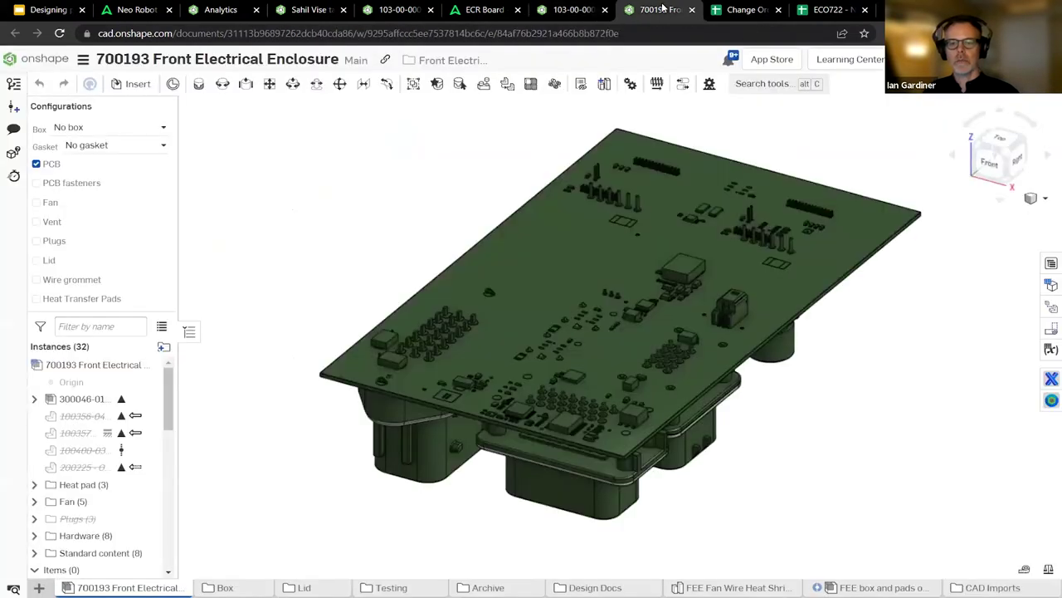
{"action": "right_click_drag", "start_coordinate": [432, 315], "coordinate": [870, 442]}
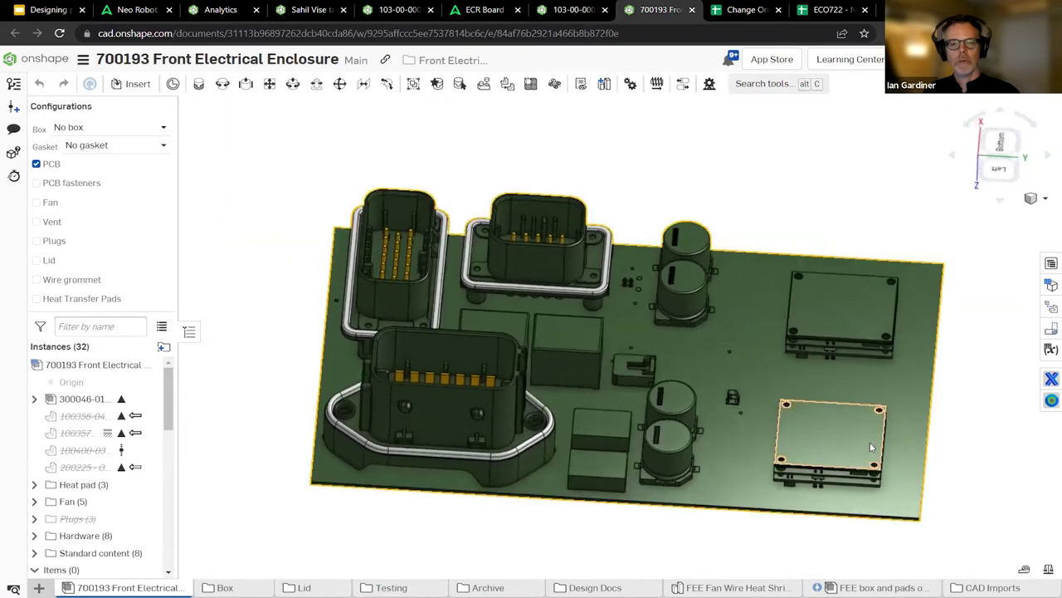
{"action": "right_click_drag", "start_coordinate": [728, 340], "coordinate": [639, 436]}
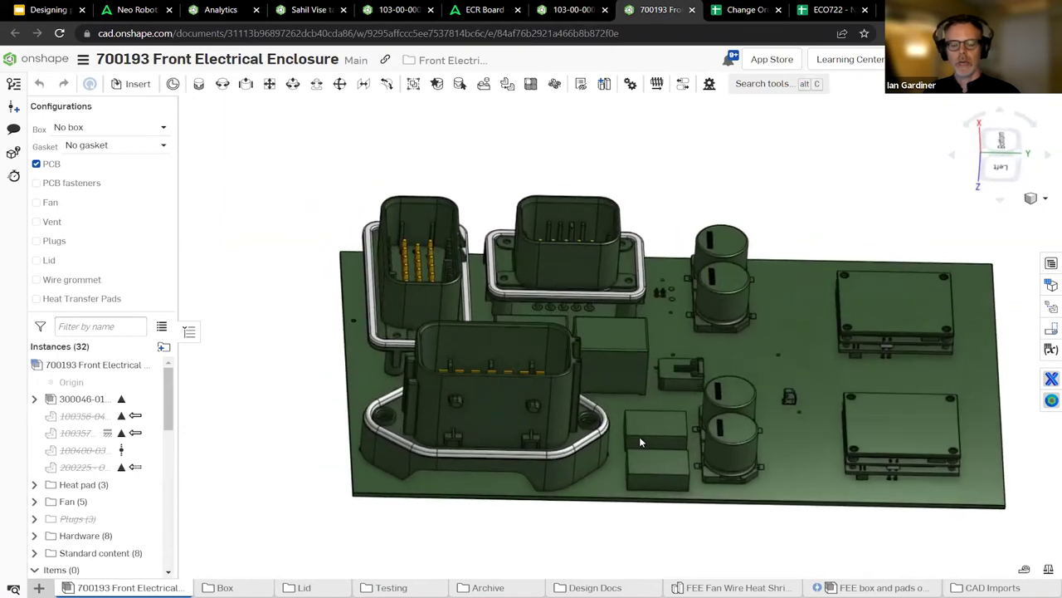
{"action": "right_click_drag", "start_coordinate": [738, 475], "coordinate": [564, 475]}
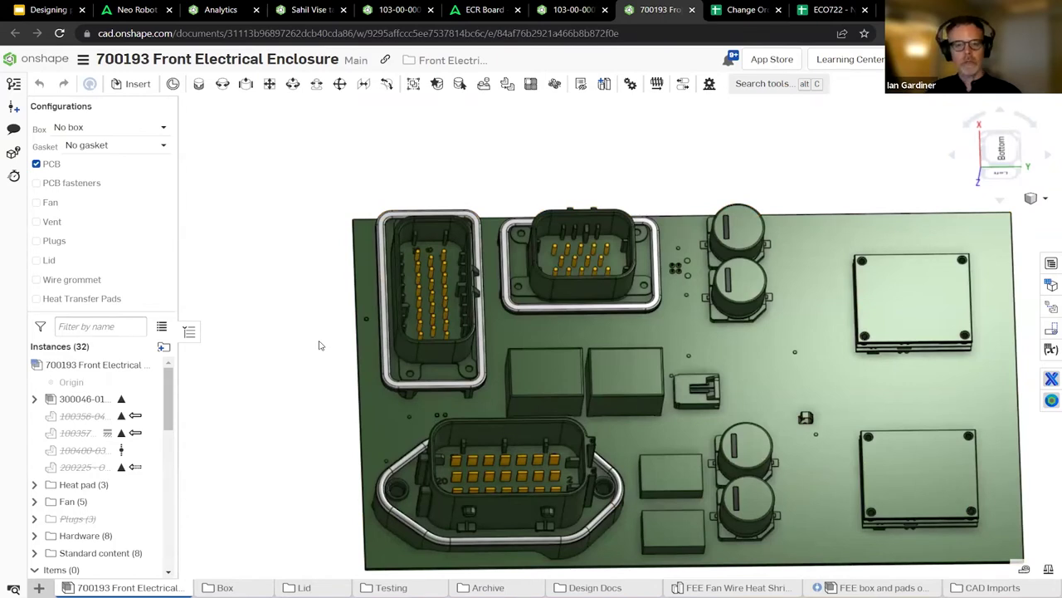
{"action": "key", "text": "shift+7"}
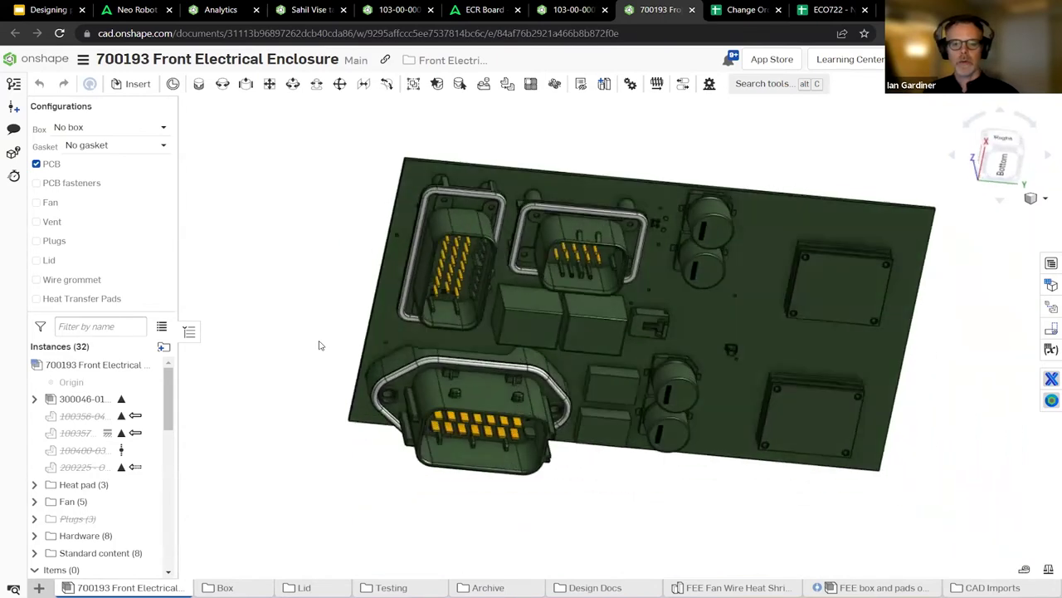
{"action": "key", "text": "shift+7"}
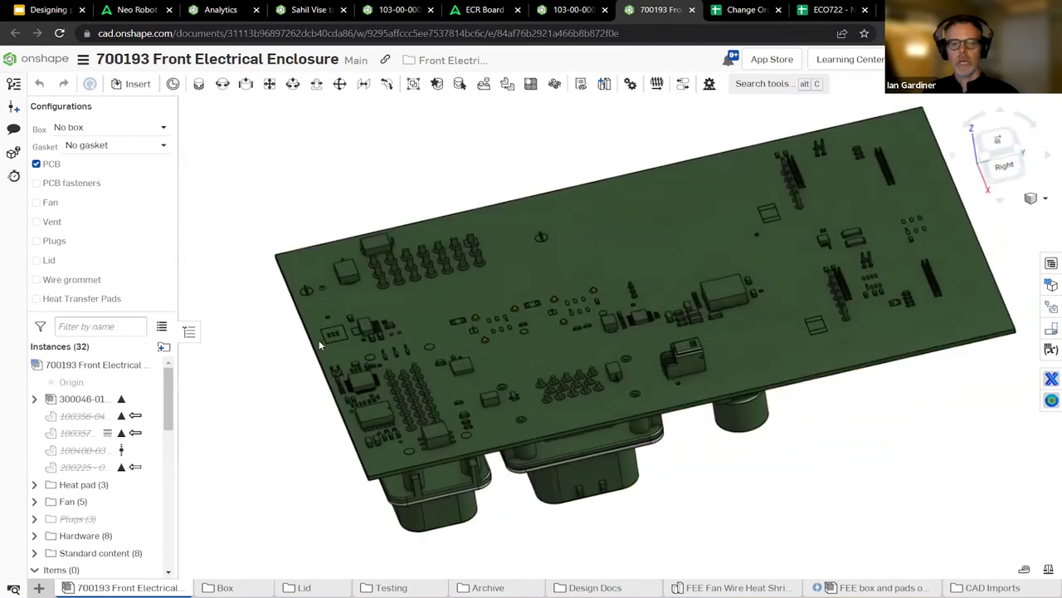
{"action": "key", "text": "Up"}
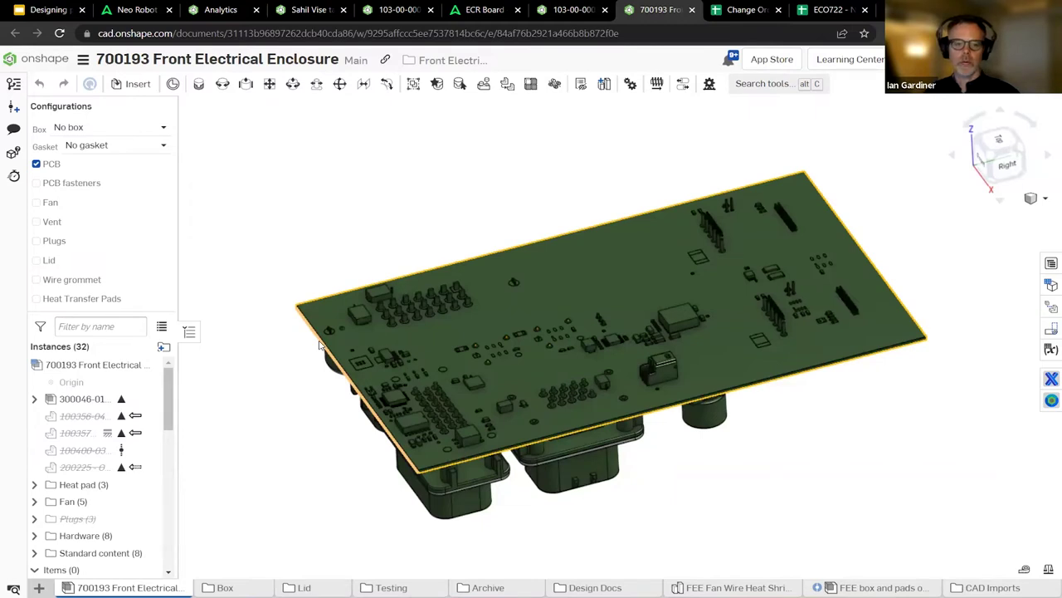
- Set the assembly's Box configuration to Machined and view the box around the PCB
{"action": "left_click", "coordinate": [88, 129]}
{"action": "left_click", "coordinate": [83, 163]}
{"action": "key", "text": "Left"}
{"action": "key", "text": "Left"}
{"action": "key", "text": "Left"}
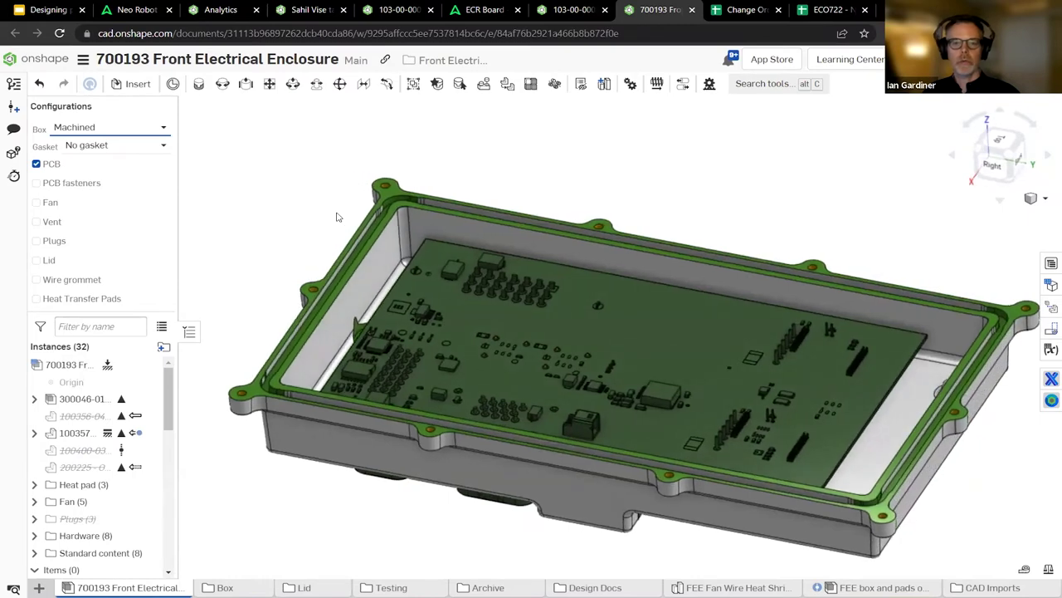
- Examine the machined box's underside, including the connector openings and cooling fins, and its long outer wall
{"action": "key", "text": "Up"}
{"action": "key", "text": "Up"}
{"action": "key", "text": "Up"}
{"action": "key", "text": "Up"}
{"action": "key", "text": "Up"}
{"action": "key", "text": "Up"}
{"action": "key", "text": "Up"}
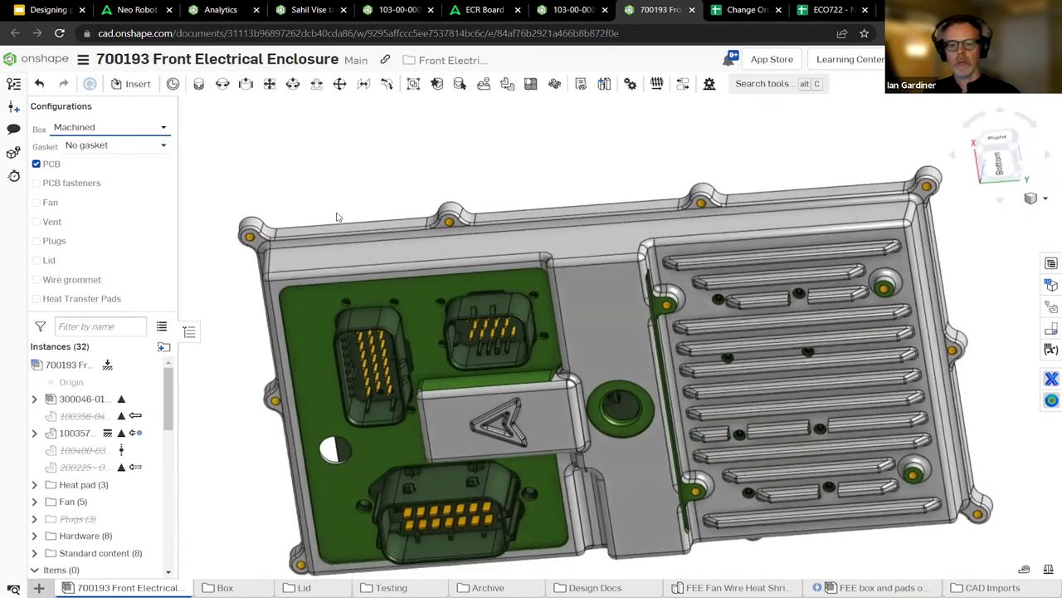
{"action": "scroll", "coordinate": [671, 406], "scroll_direction": "up", "scroll_amount": 5}
{"action": "scroll", "coordinate": [671, 405], "scroll_direction": "down", "scroll_amount": 8}
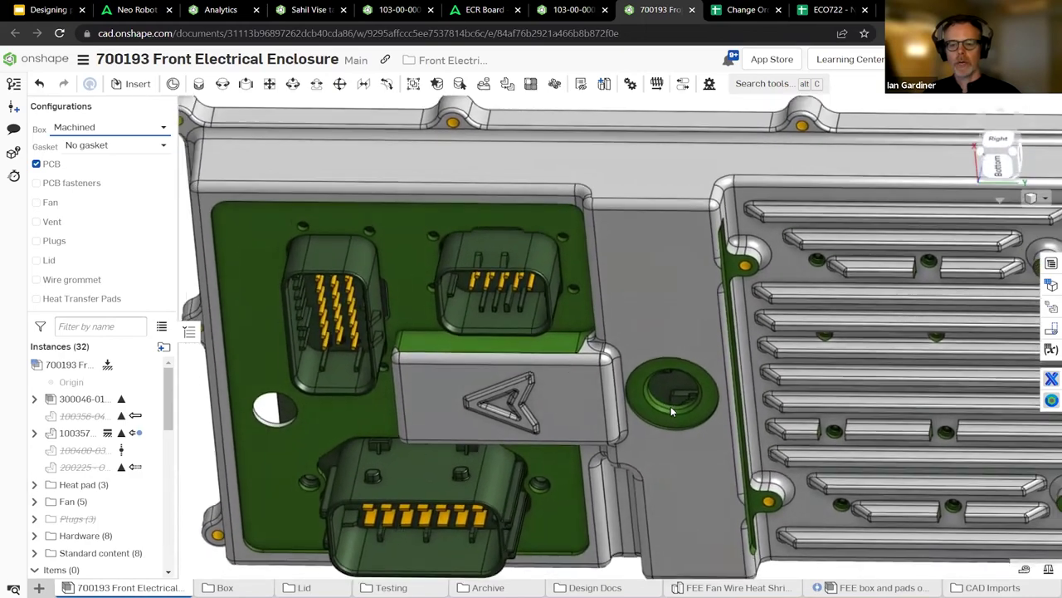
{"action": "right_click_drag", "start_coordinate": [671, 406], "coordinate": [534, 373]}
{"action": "scroll", "coordinate": [535, 374], "scroll_direction": "down", "scroll_amount": 1}
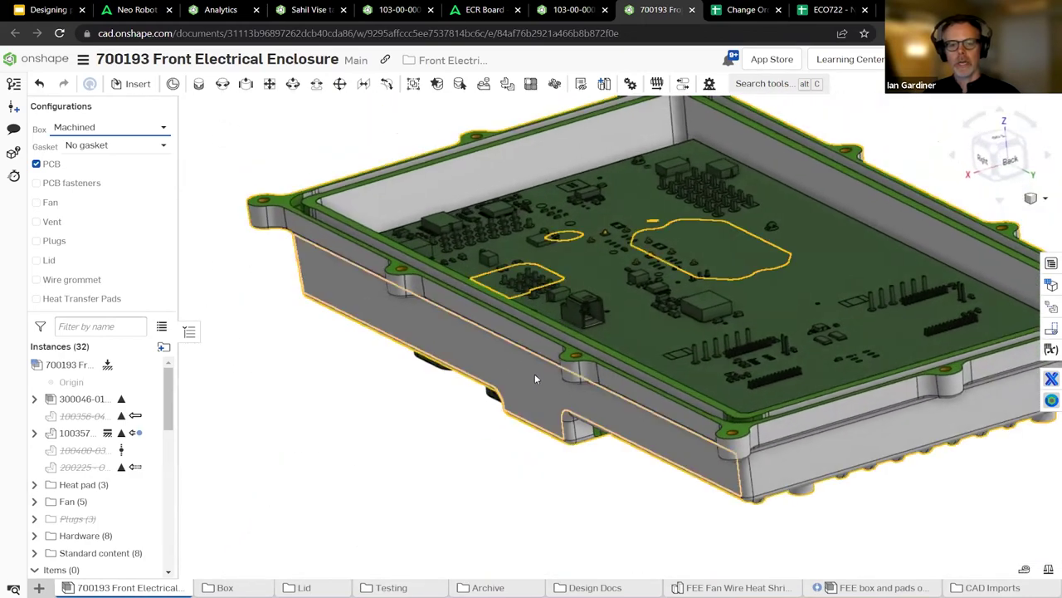
- Section the machined box parallel to its long side wall and exclude the 300046-01 PCBA from the cut
{"action": "left_click", "coordinate": [534, 373]}
{"action": "key", "text": "shift+x"}
{"action": "left_click_drag", "start_coordinate": [488, 399], "coordinate": [786, 321]}
{"action": "right_click_drag", "start_coordinate": [785, 320], "coordinate": [722, 491]}
{"action": "left_click", "coordinate": [108, 178]}
{"action": "left_click", "coordinate": [739, 209]}
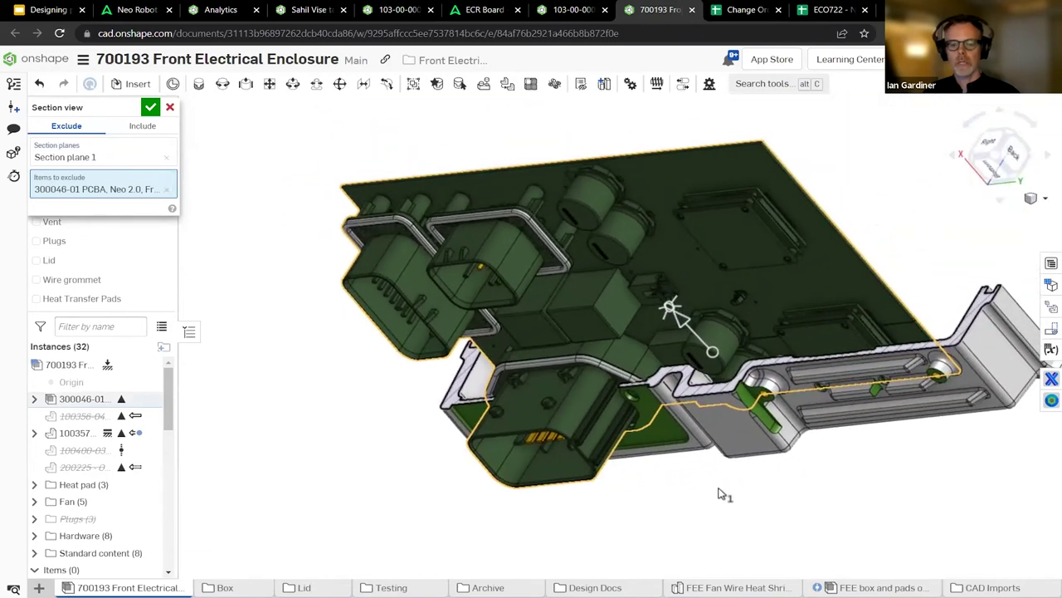
- Move the section plane to about 59.8 mm and inspect the gap between the PCB's power module and the box floor
{"action": "middle_click_drag", "start_coordinate": [722, 491], "coordinate": [674, 549]}
{"action": "scroll", "coordinate": [666, 412], "scroll_direction": "up", "scroll_amount": 3}
{"action": "right_click_drag", "start_coordinate": [666, 412], "coordinate": [653, 361]}
{"action": "left_click_drag", "start_coordinate": [652, 361], "coordinate": [453, 278]}
{"action": "right_click_drag", "start_coordinate": [591, 307], "coordinate": [684, 362]}
{"action": "scroll", "coordinate": [712, 287], "scroll_direction": "up", "scroll_amount": 2}
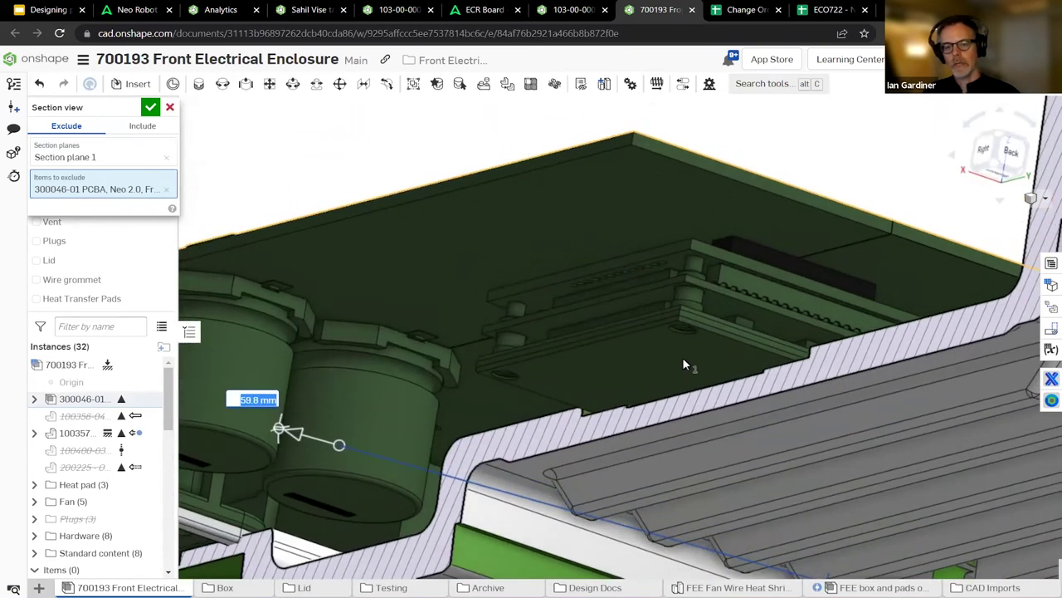
- Move the section plane to about 81 mm and inspect how the connector seals meet the box floor
{"action": "scroll", "coordinate": [683, 359], "scroll_direction": "down", "scroll_amount": 3}
{"action": "right_click_drag", "start_coordinate": [598, 316], "coordinate": [792, 303]}
{"action": "left_click_drag", "start_coordinate": [780, 292], "coordinate": [729, 254]}
{"action": "right_click_drag", "start_coordinate": [749, 289], "coordinate": [797, 376]}
{"action": "scroll", "coordinate": [691, 408], "scroll_direction": "up", "scroll_amount": 4}
{"action": "right_click_drag", "start_coordinate": [568, 277], "coordinate": [506, 325]}
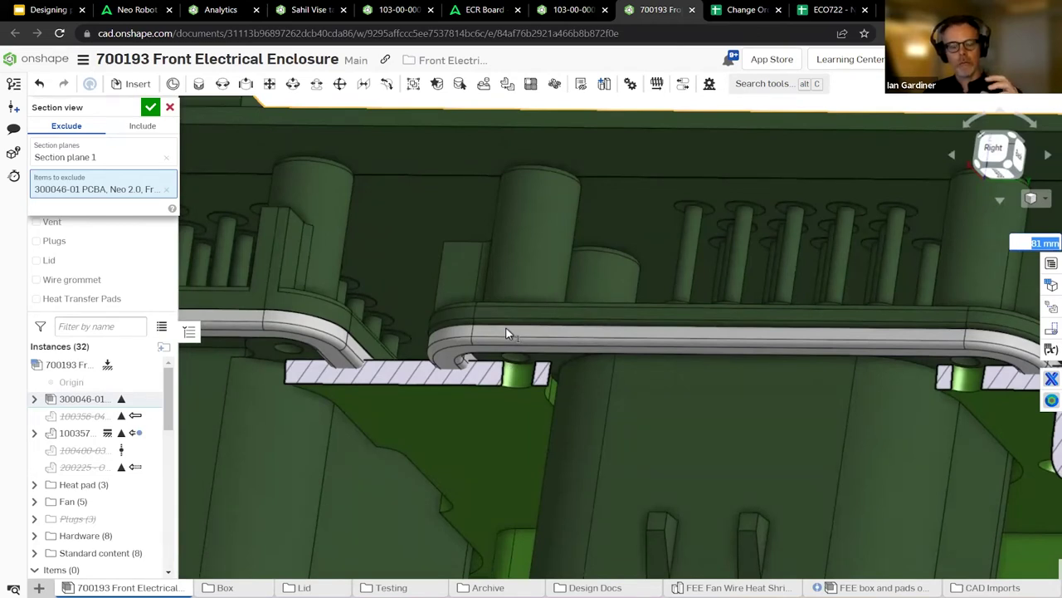
- Move the section plane to about 101.4 mm, accept the section view and turn it off to show the whole enclosure
{"action": "mouse_move", "coordinate": [420, 367]}
{"action": "right_mouse_down"}
{"action": "mouse_move", "coordinate": [441, 321]}
{"action": "mouse_move", "coordinate": [446, 349]}
{"action": "mouse_move", "coordinate": [498, 353]}
{"action": "mouse_move", "coordinate": [585, 321]}
{"action": "mouse_move", "coordinate": [809, 308]}
{"action": "right_mouse_up"}
{"action": "left_click_drag", "start_coordinate": [798, 315], "coordinate": [735, 277]}
{"action": "scroll", "coordinate": [593, 402], "scroll_direction": "down", "scroll_amount": 3}
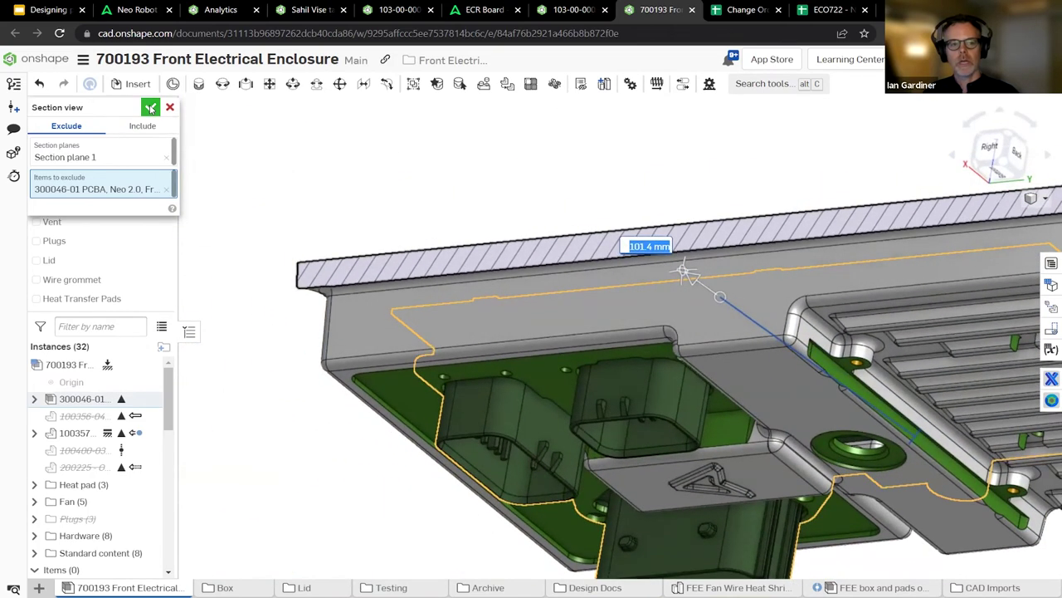
{"action": "left_click", "coordinate": [150, 107]}
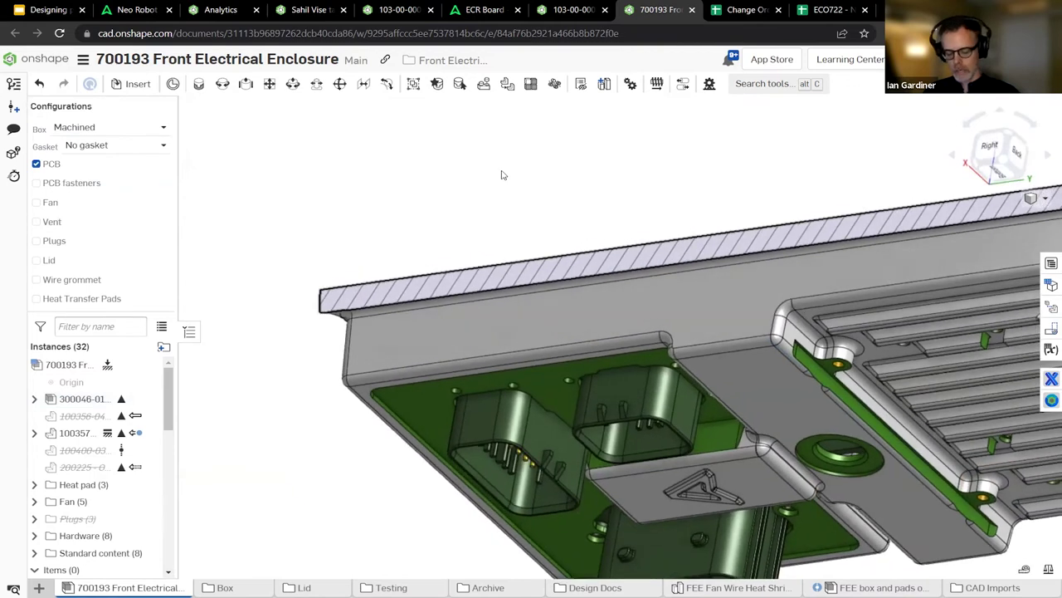
{"action": "key", "text": "shift+x"}
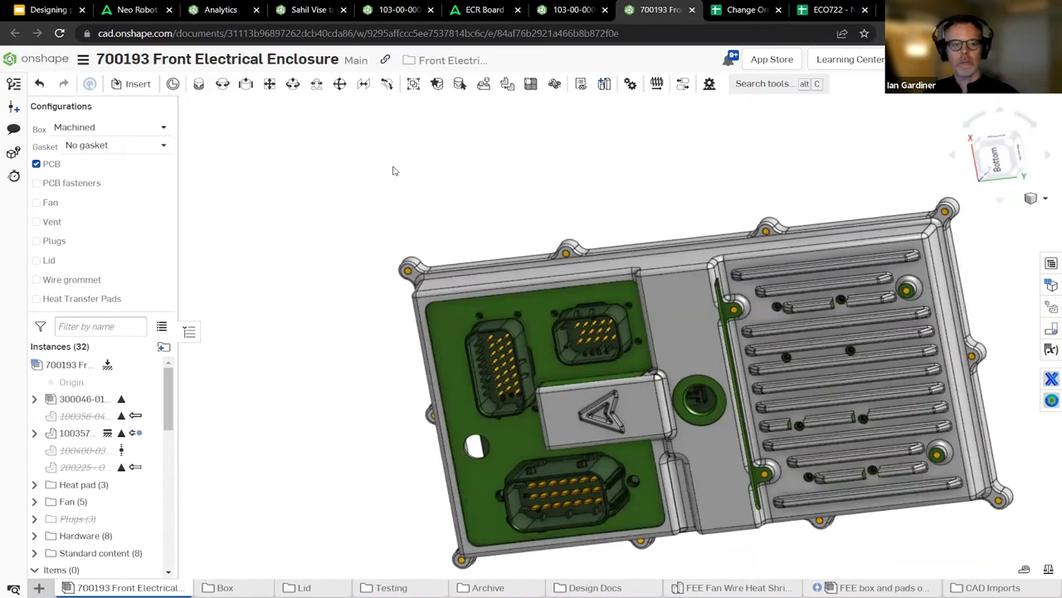
- Enable the PCB fasteners and Fan options in the enclosure assembly's configuration
{"action": "left_click", "coordinate": [61, 183]}
{"action": "scroll", "coordinate": [618, 324], "scroll_direction": "up", "scroll_amount": 2}
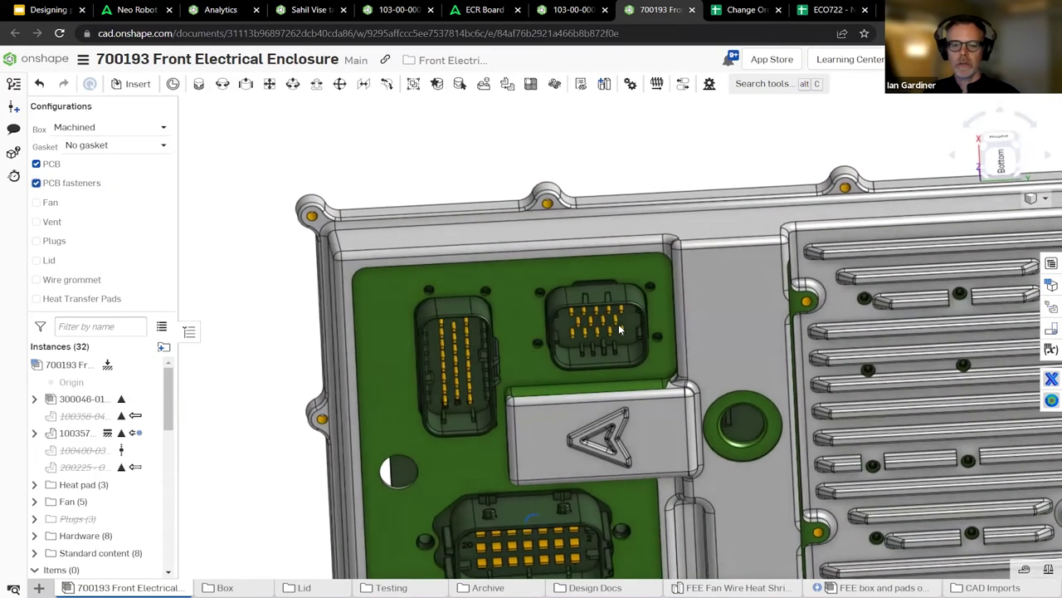
{"action": "scroll", "coordinate": [624, 320], "scroll_direction": "down", "scroll_amount": 2}
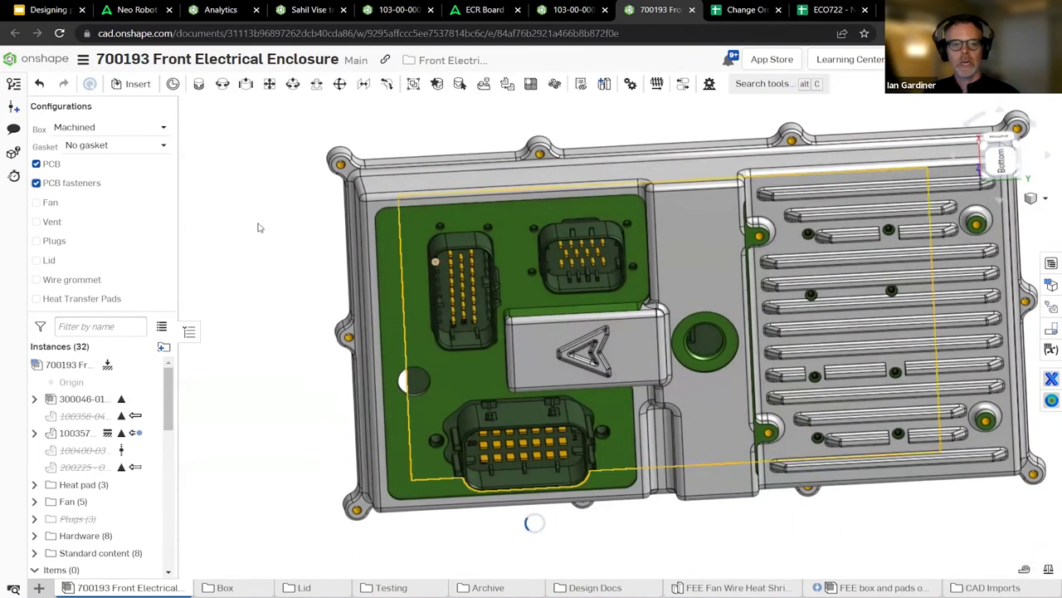
{"action": "key", "text": "shift+6"}
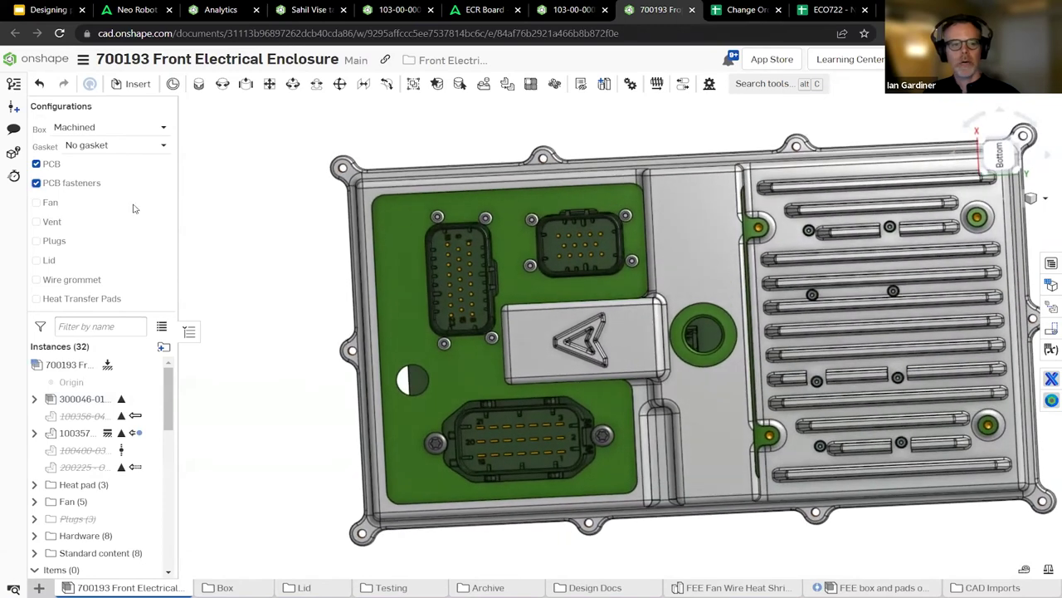
{"action": "left_click", "coordinate": [37, 202]}
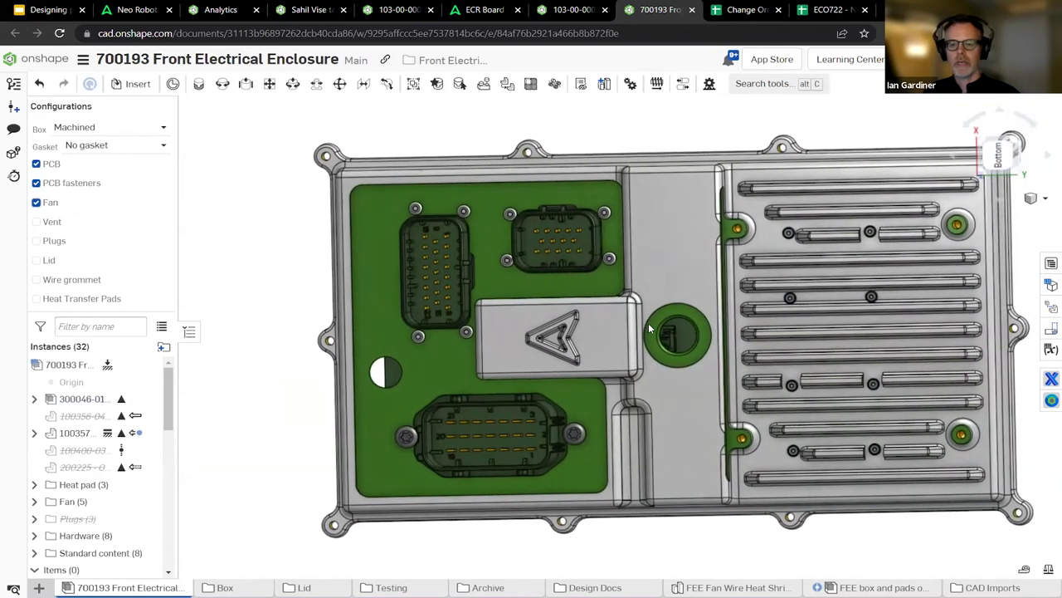
- Enable the Vent and Plugs options in the enclosure assembly's configuration and view the fitted plugs from below
{"action": "left_click", "coordinate": [54, 240]}
{"action": "scroll", "coordinate": [410, 347], "scroll_direction": "up", "scroll_amount": 5}
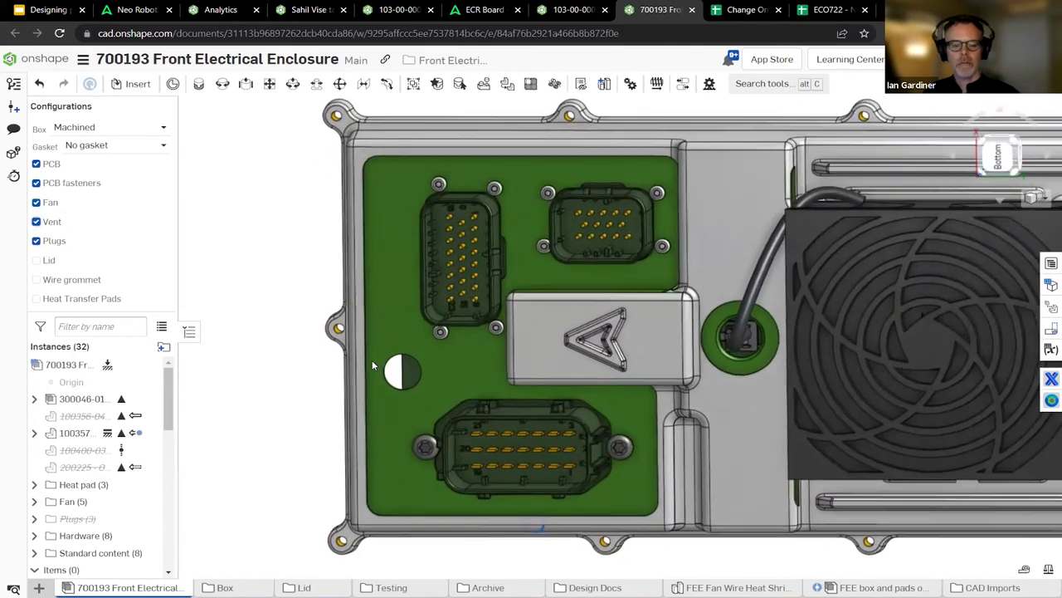
{"action": "right_click_drag", "start_coordinate": [410, 347], "coordinate": [418, 338]}
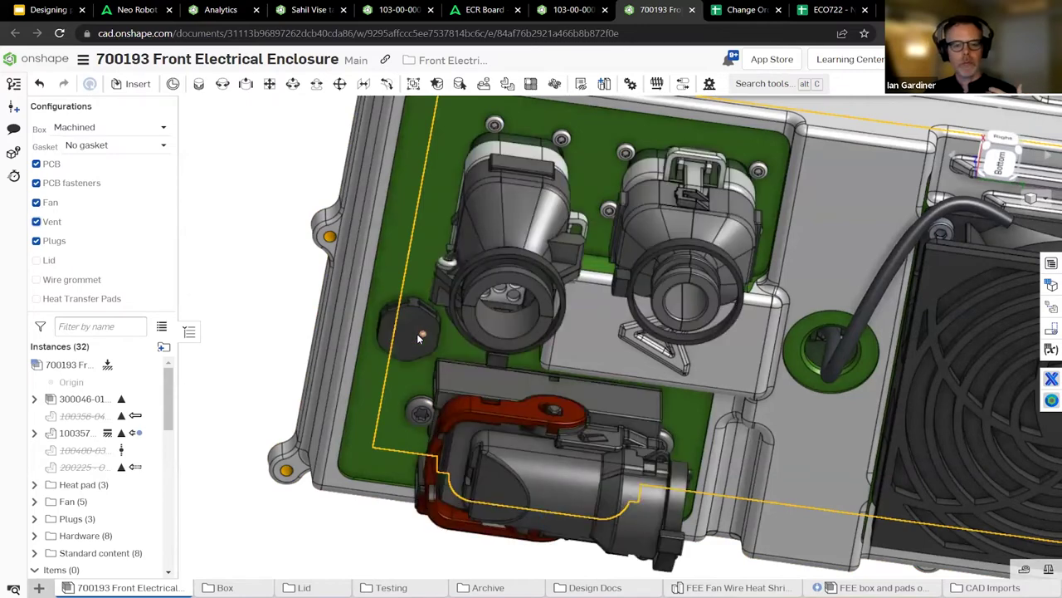
- Enable the Wire grommet option and set the Gasket configuration to Silicone, checking the gasket groove around the box rim
{"action": "scroll", "coordinate": [416, 336], "scroll_direction": "down", "scroll_amount": 5}
{"action": "right_click_drag", "start_coordinate": [413, 338], "coordinate": [449, 452]}
{"action": "left_click", "coordinate": [73, 282]}
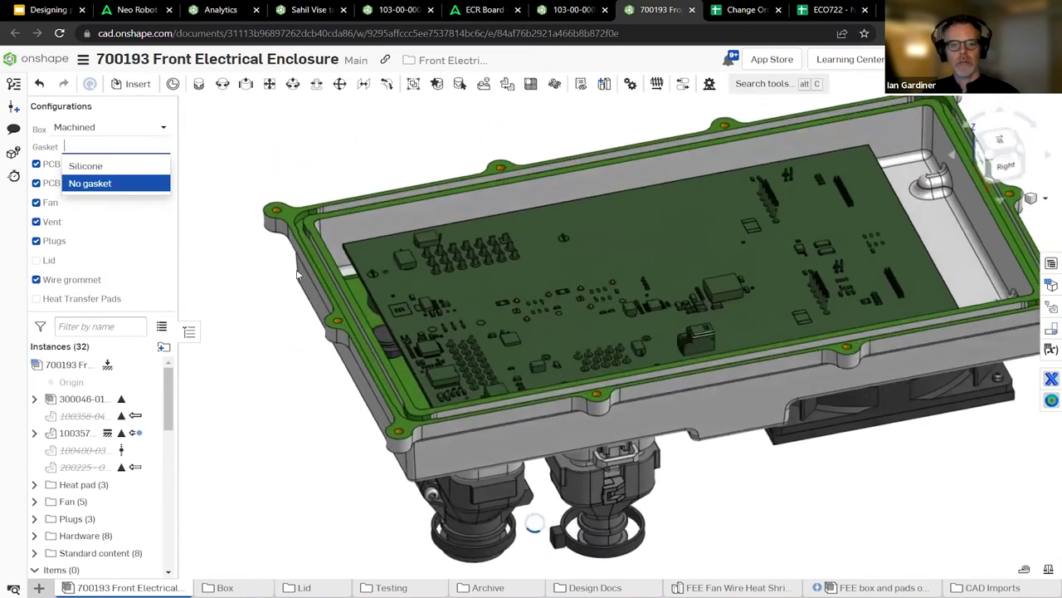
{"action": "scroll", "coordinate": [299, 275], "scroll_direction": "up", "scroll_amount": 5}
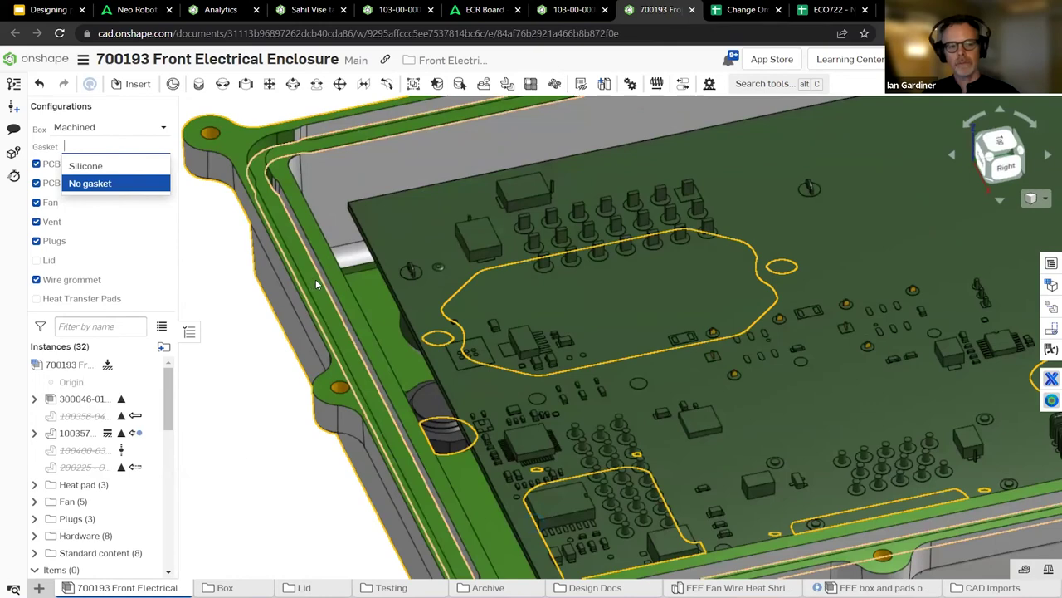
{"action": "left_click", "coordinate": [86, 166]}
{"action": "key", "text": "shift+7"}
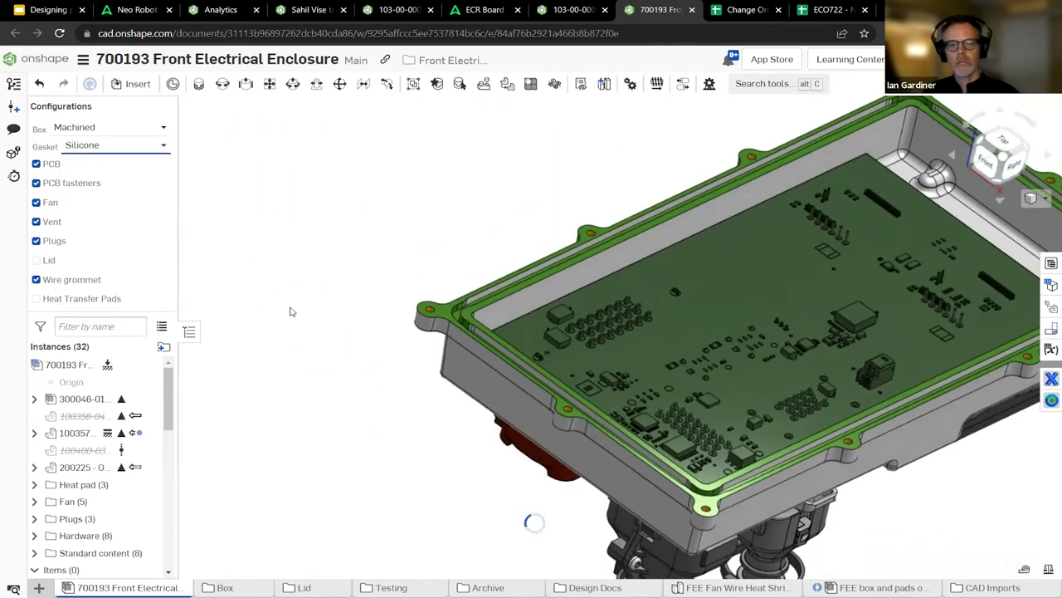
{"action": "scroll", "coordinate": [332, 349], "scroll_direction": "up", "scroll_amount": 5}
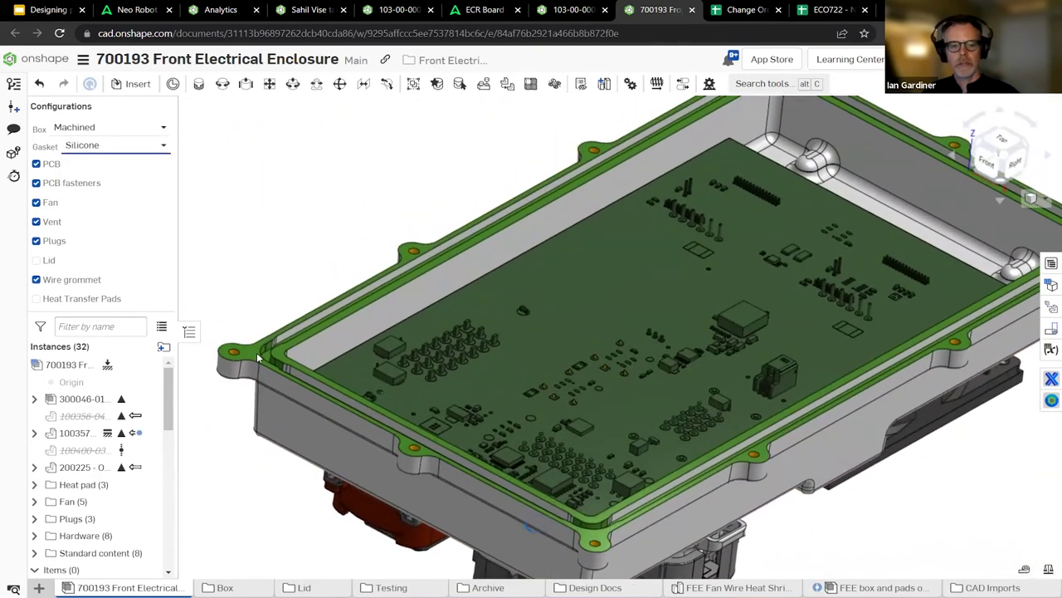
{"action": "scroll", "coordinate": [292, 185], "scroll_direction": "down", "scroll_amount": 5}
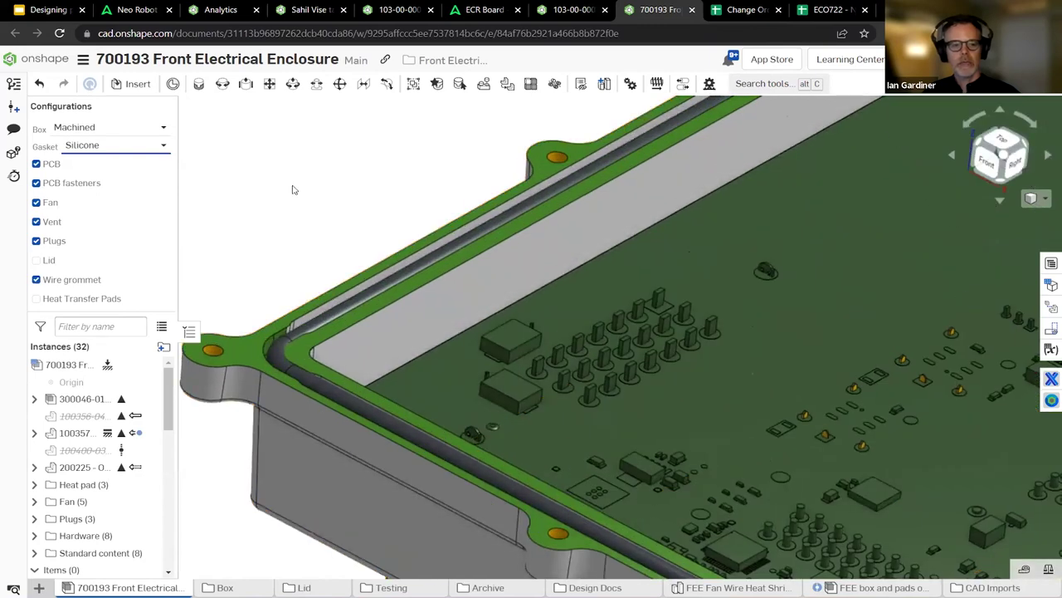
- Enable the Lid option in the enclosure assembly's configuration to close the box
{"action": "left_click", "coordinate": [36, 261]}
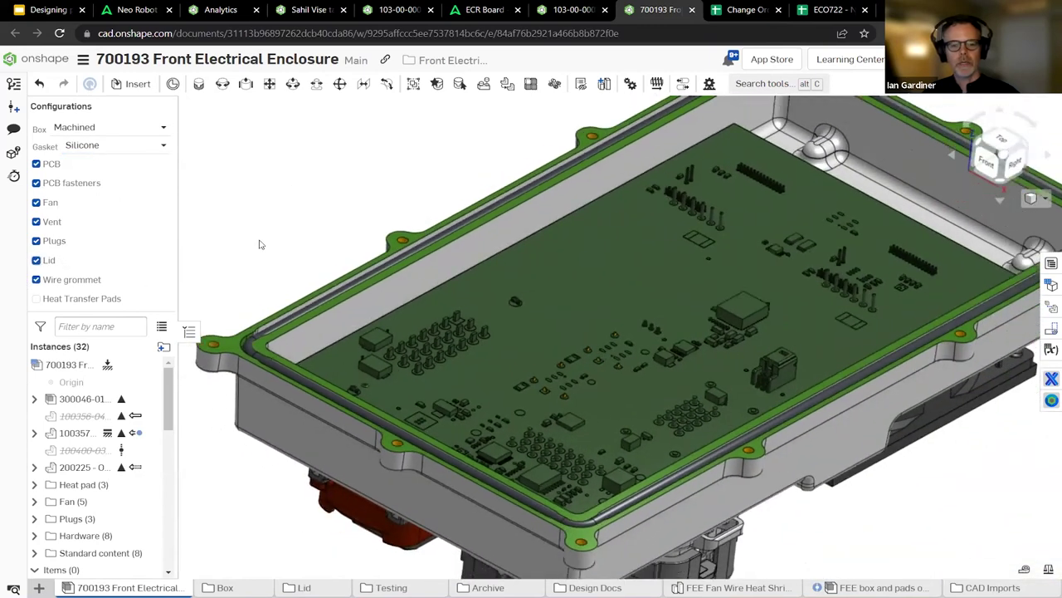
{"action": "scroll", "coordinate": [260, 238], "scroll_direction": "down", "scroll_amount": 5}
{"action": "key", "text": "Up"}
{"action": "key", "text": "Up"}
{"action": "key", "text": "Up"}
{"action": "key", "text": "Up"}
{"action": "key", "text": "Up"}
{"action": "key", "text": "Up"}
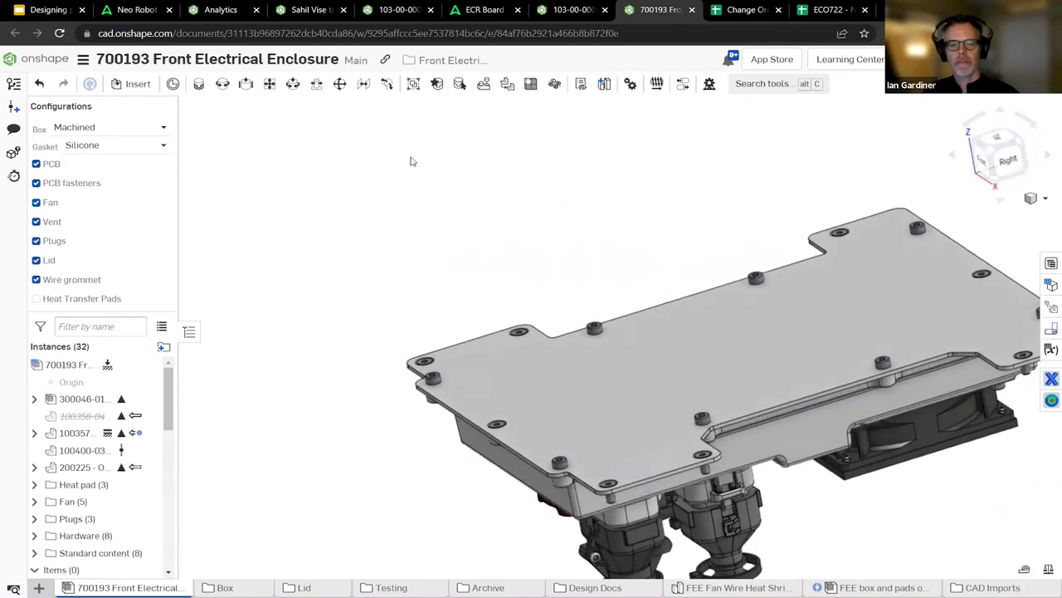
- Examine the completed enclosure assembly from below, from the side and from above the lid
{"action": "right_click_drag", "start_coordinate": [410, 161], "coordinate": [303, 152]}
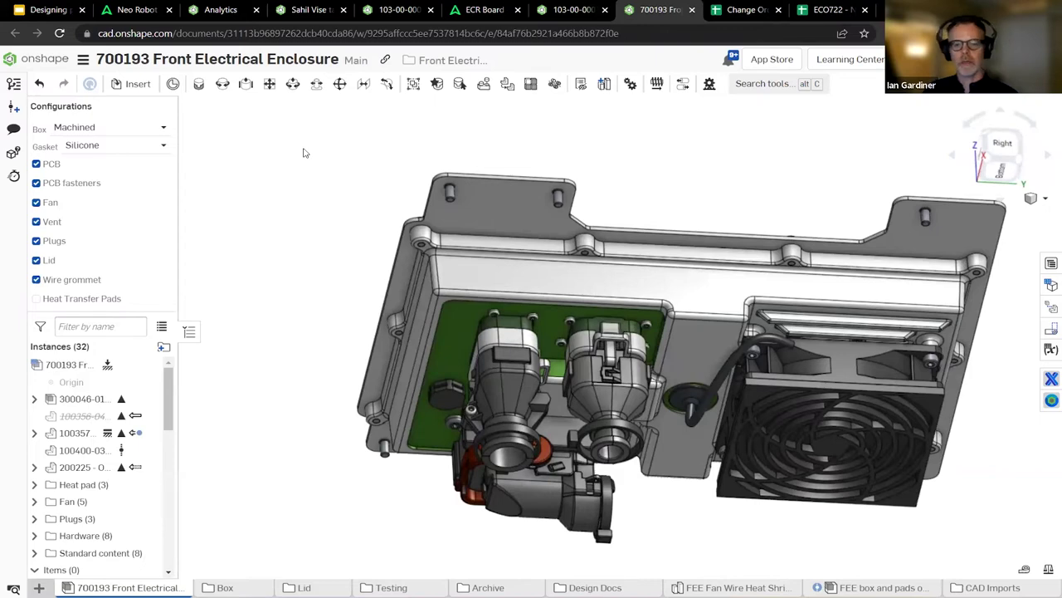
{"action": "right_click_drag", "start_coordinate": [683, 290], "coordinate": [610, 284]}
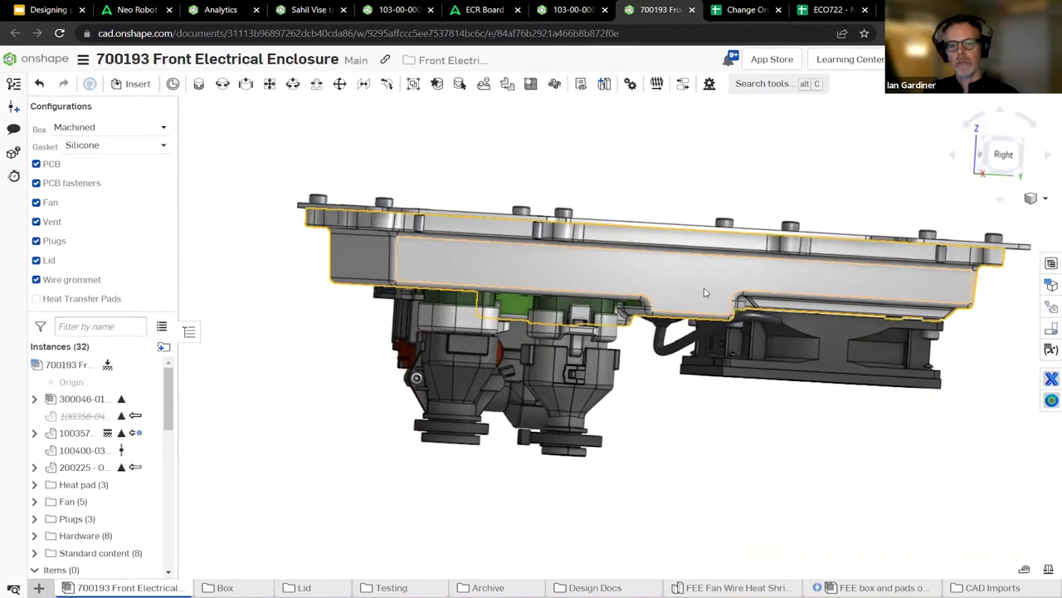
{"action": "right_click_drag", "start_coordinate": [718, 291], "coordinate": [636, 251]}
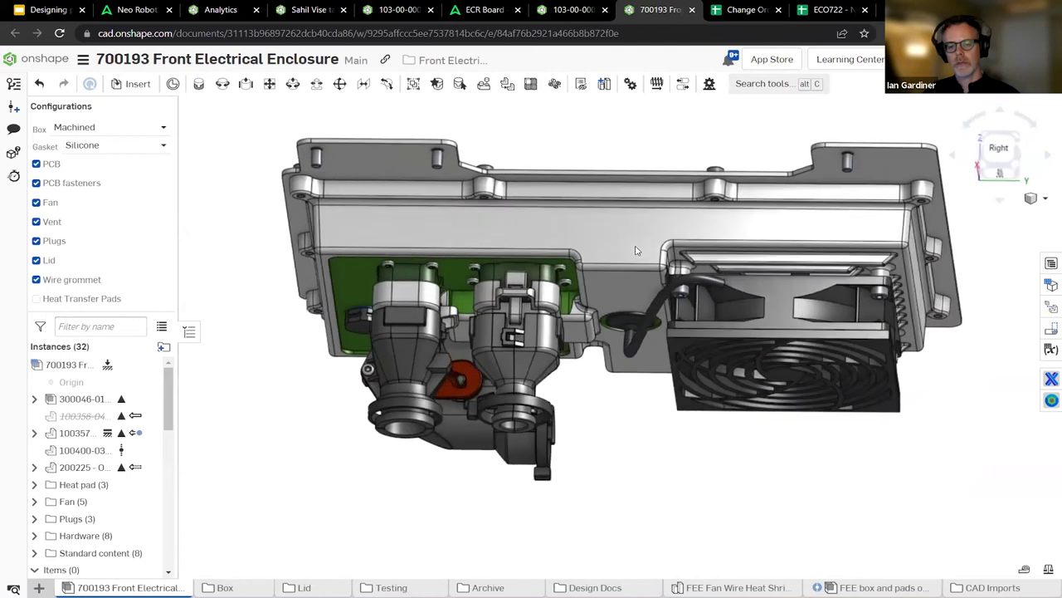
{"action": "key", "text": "Left"}
{"action": "key", "text": "Left"}
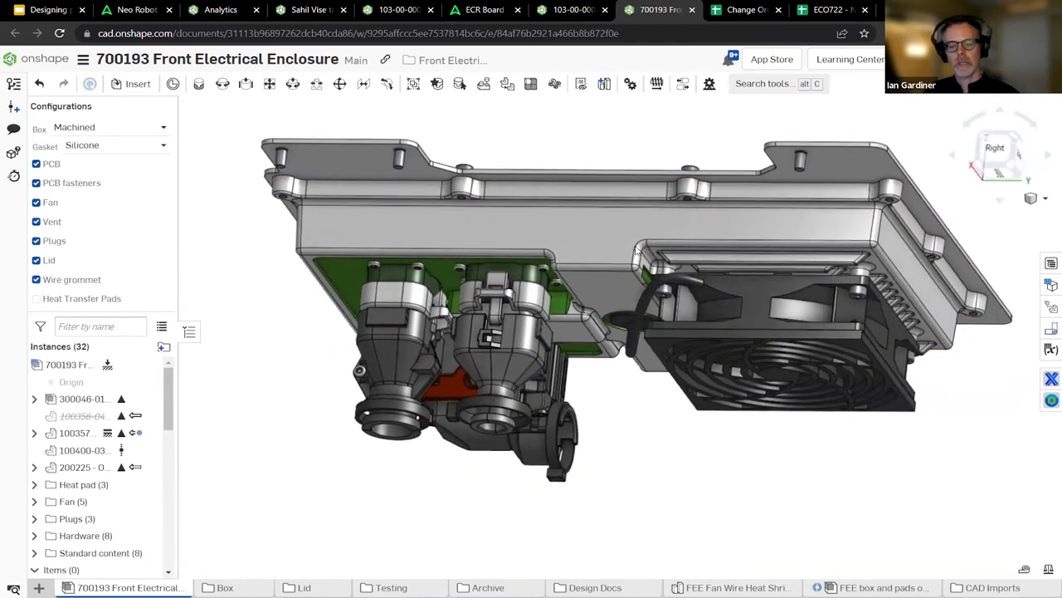
{"action": "right_click_drag", "start_coordinate": [635, 250], "coordinate": [650, 321]}
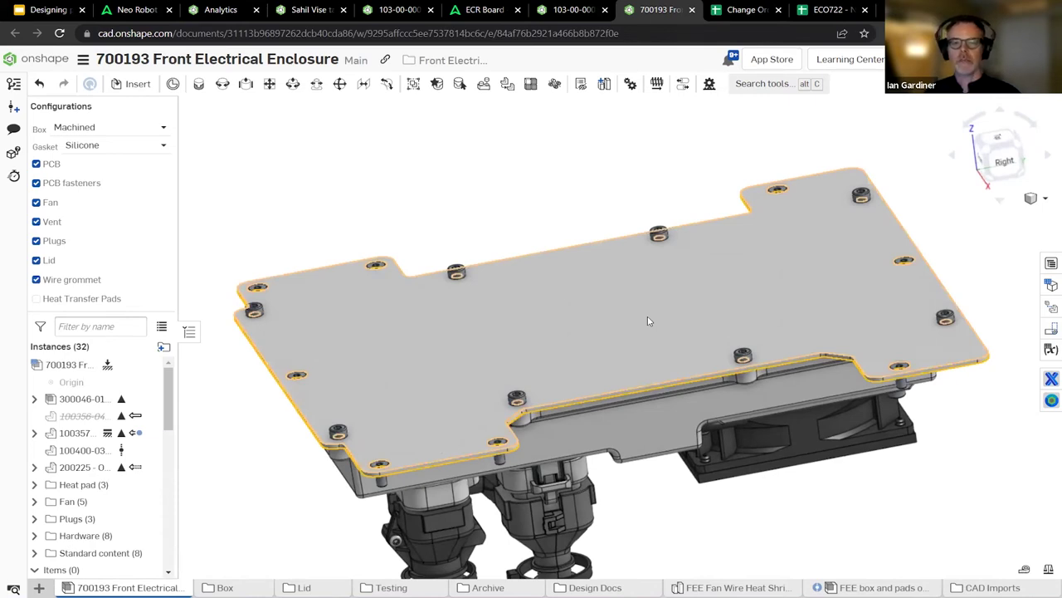
- Switch to the 103-00-0000 Neo 2.0 assembly and isolate 700193 Front Electrical Enclosure within the 203-00-0000 Frame subassembly
{"action": "left_click", "coordinate": [394, 9]}
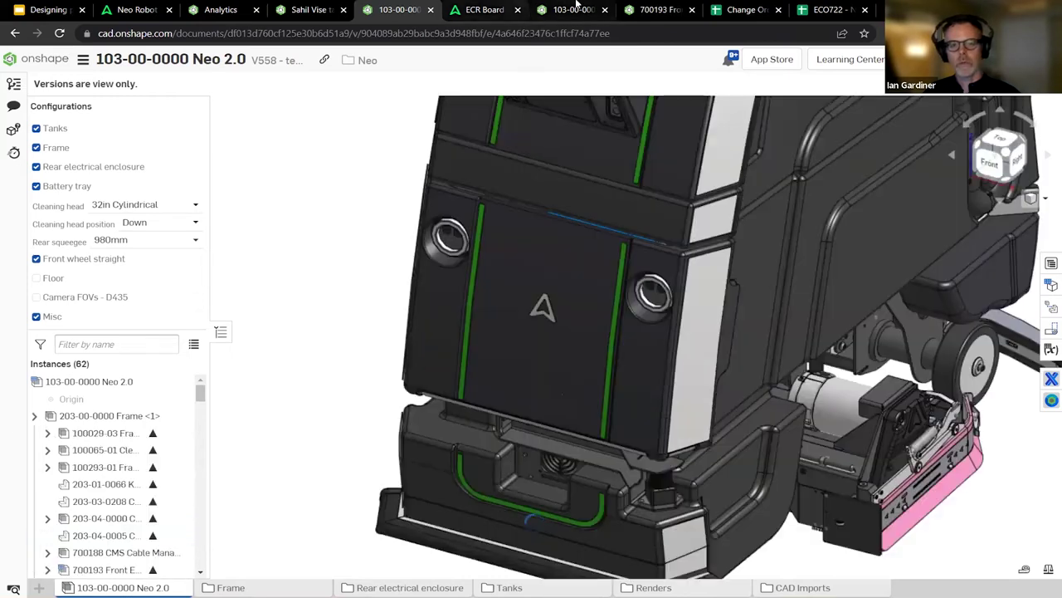
{"action": "scroll", "coordinate": [570, 451], "scroll_direction": "up", "scroll_amount": 5}
{"action": "left_click", "coordinate": [34, 415]}
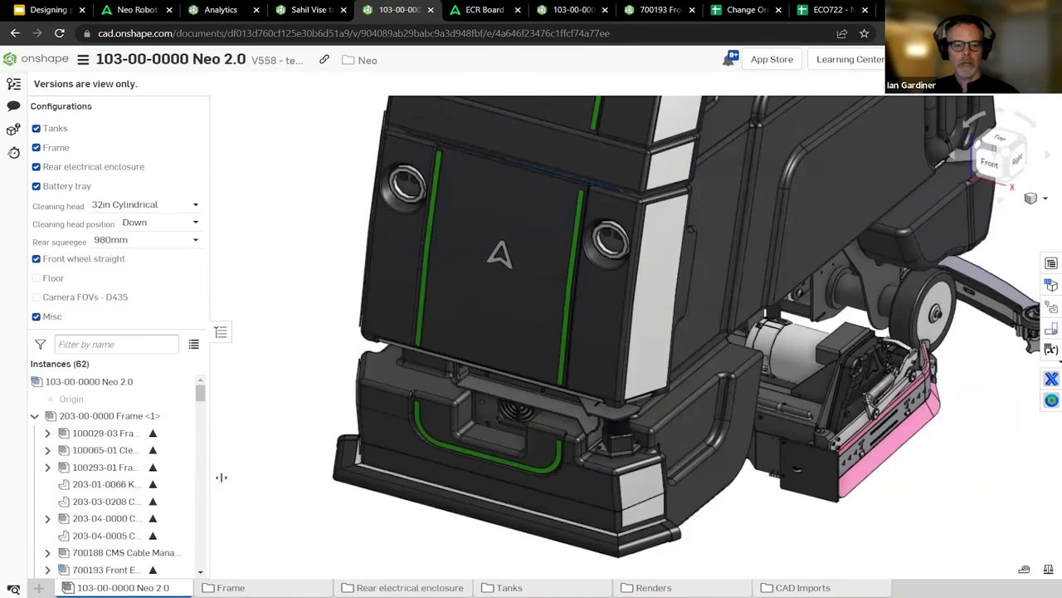
{"action": "left_click_drag", "start_coordinate": [221, 477], "coordinate": [336, 481]}
{"action": "left_click", "coordinate": [209, 571]}
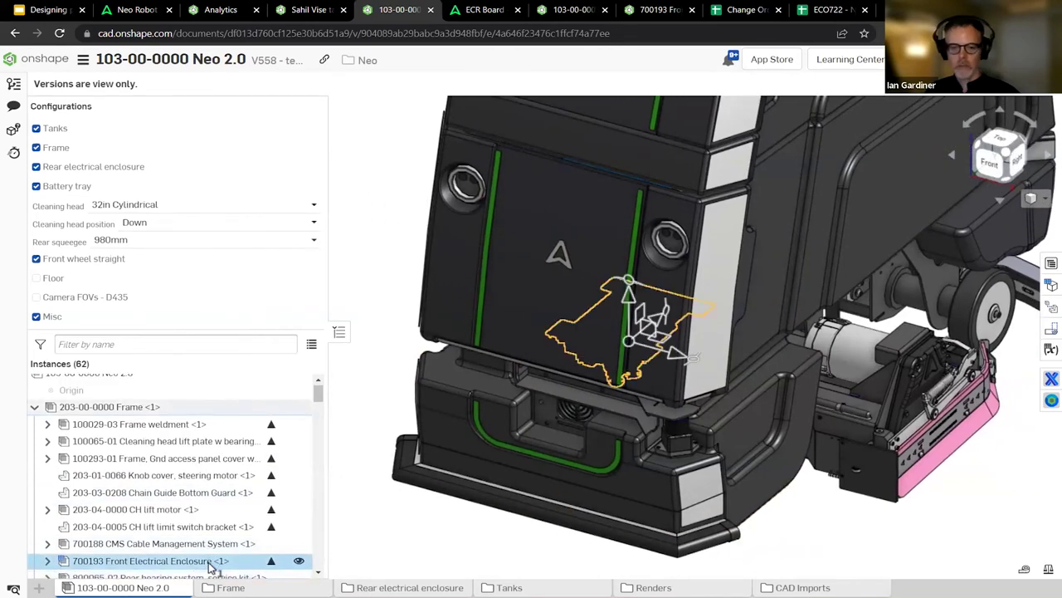
{"action": "key", "text": "shift+i"}
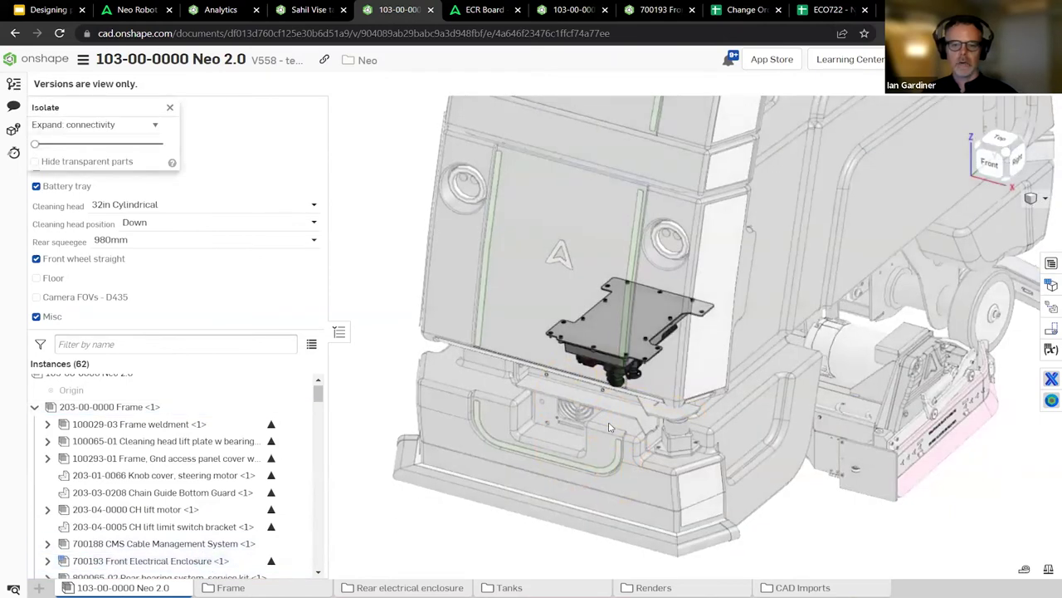
- Inspect the isolated enclosure inside the robot, hide the transparent parts and view it from above and below
{"action": "right_click_drag", "start_coordinate": [715, 382], "coordinate": [693, 363]}
{"action": "scroll", "coordinate": [694, 364], "scroll_direction": "down", "scroll_amount": 5}
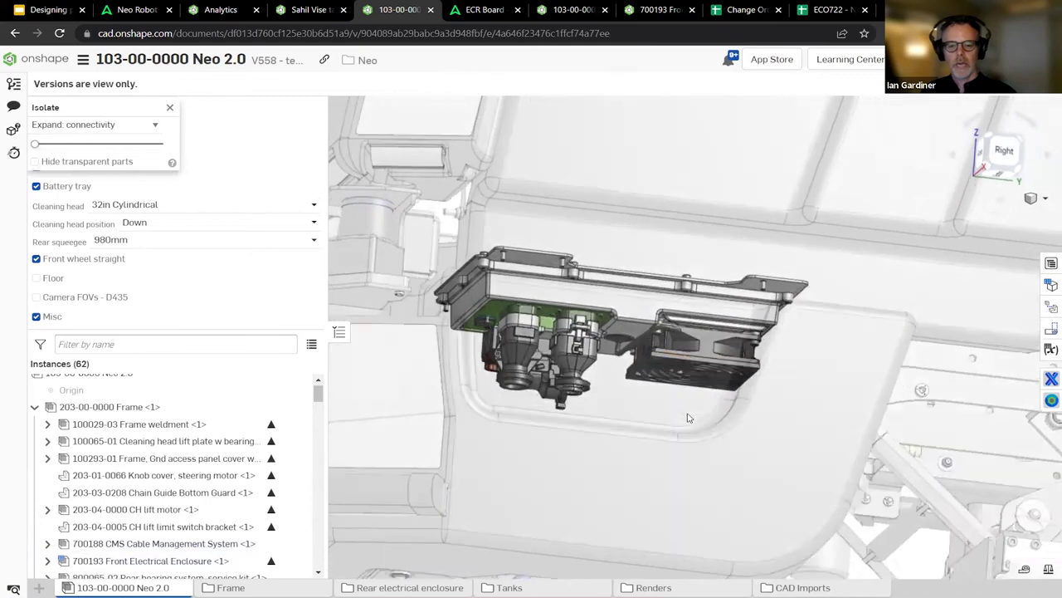
{"action": "right_click_drag", "start_coordinate": [671, 454], "coordinate": [693, 415]}
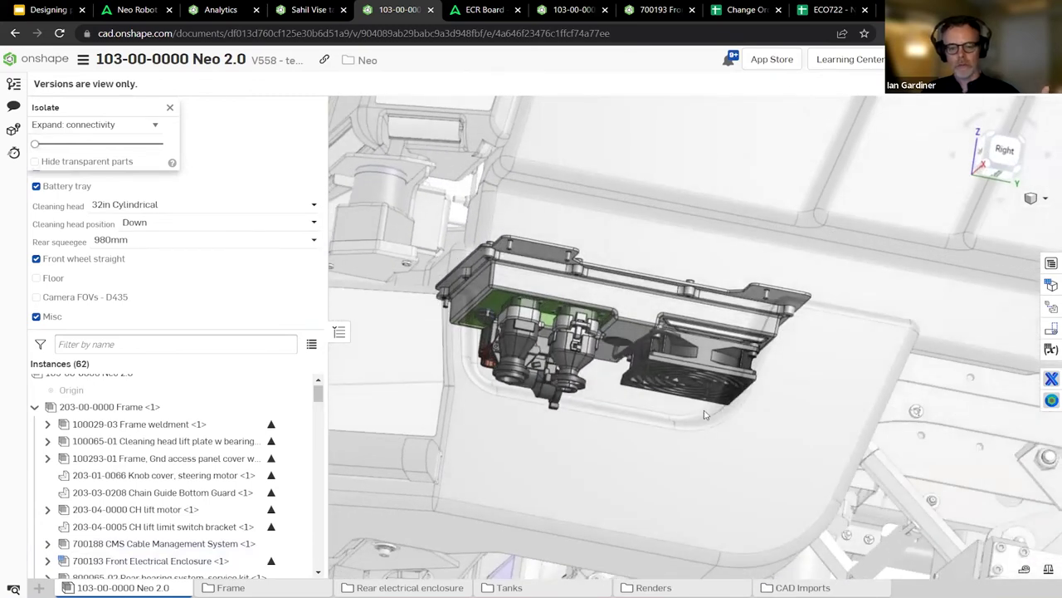
{"action": "right_click_drag", "start_coordinate": [693, 429], "coordinate": [669, 481]}
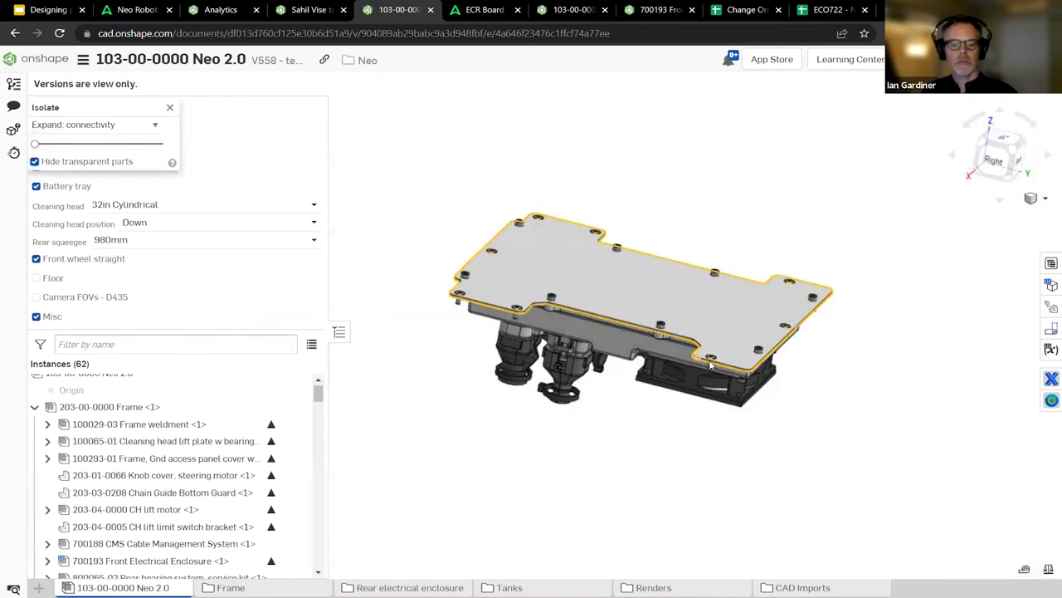
{"action": "middle_click_drag", "start_coordinate": [703, 342], "coordinate": [726, 361]}
{"action": "right_click_drag", "start_coordinate": [654, 310], "coordinate": [707, 273]}
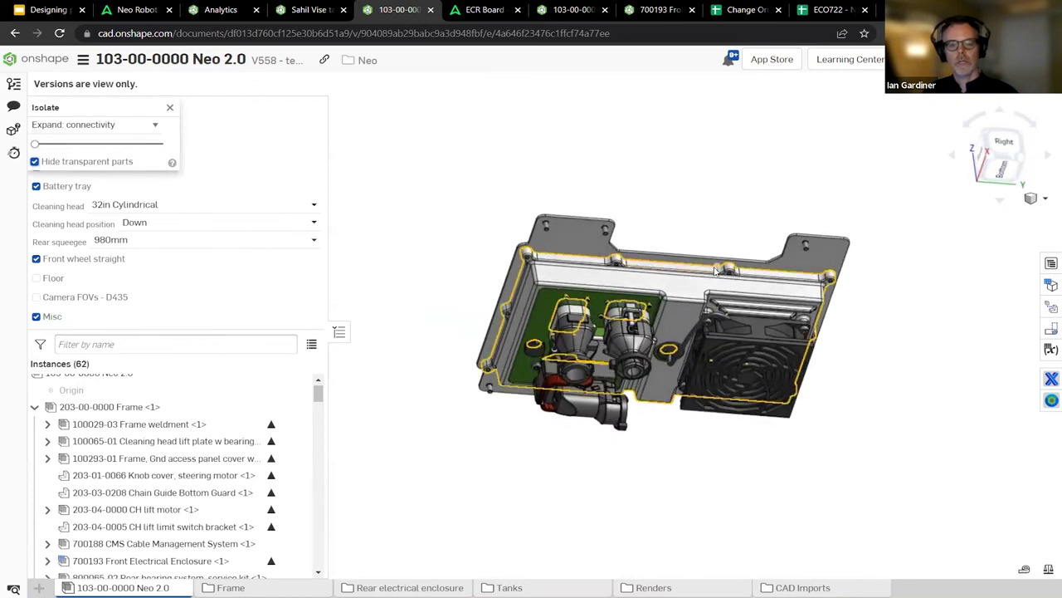
- Switch to the Change Order Register spreadsheet, look through the Neo 2 entries and preview the link for ECO 722
{"action": "left_click", "coordinate": [734, 10]}
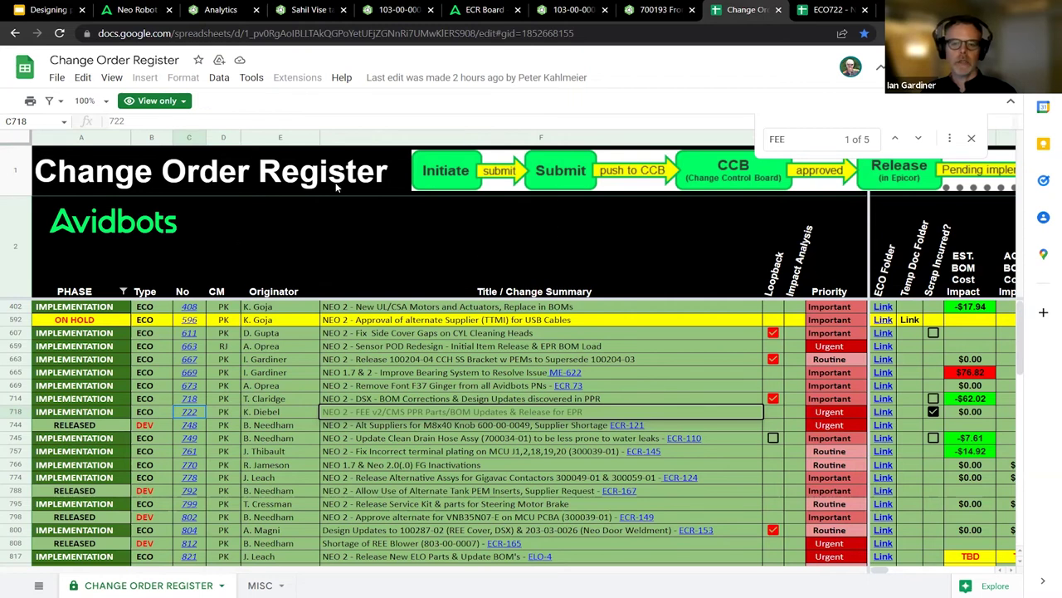
{"action": "scroll", "coordinate": [323, 444], "scroll_direction": "down", "scroll_amount": 3}
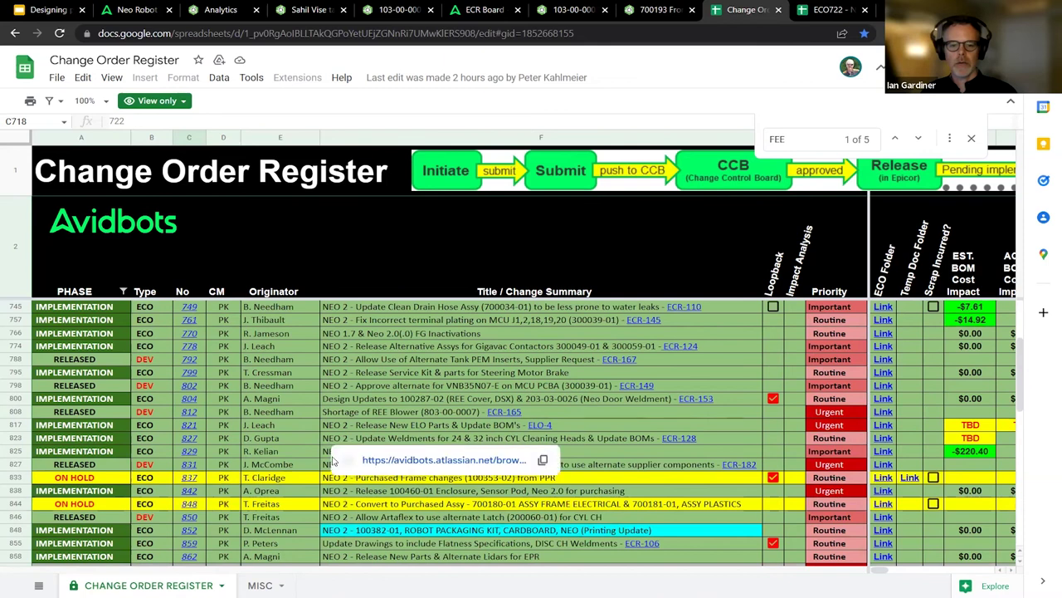
{"action": "scroll", "coordinate": [345, 412], "scroll_direction": "up", "scroll_amount": 3}
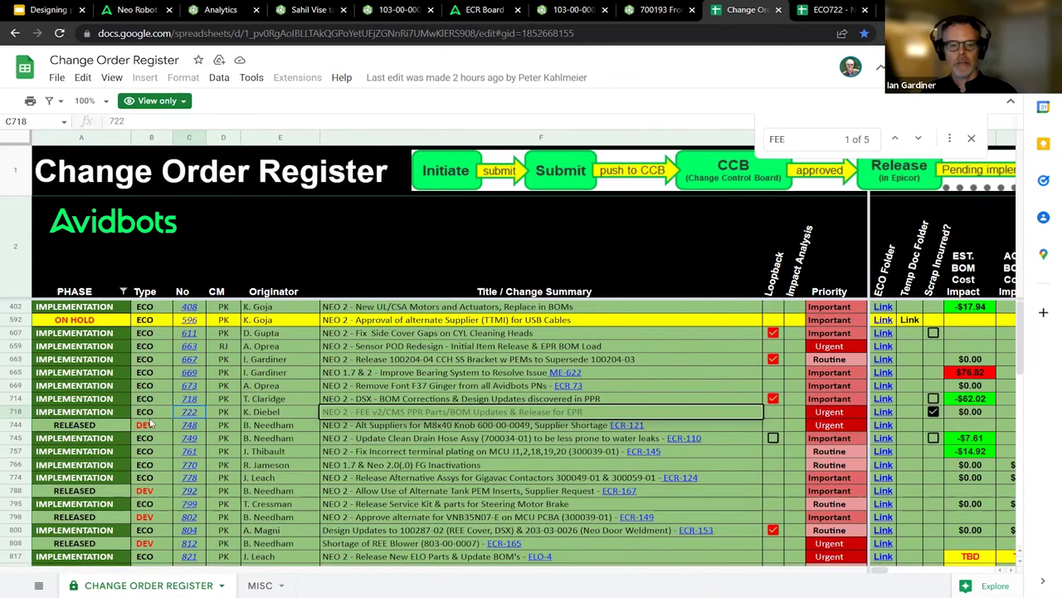
{"action": "mouse_move", "coordinate": [193, 412]}
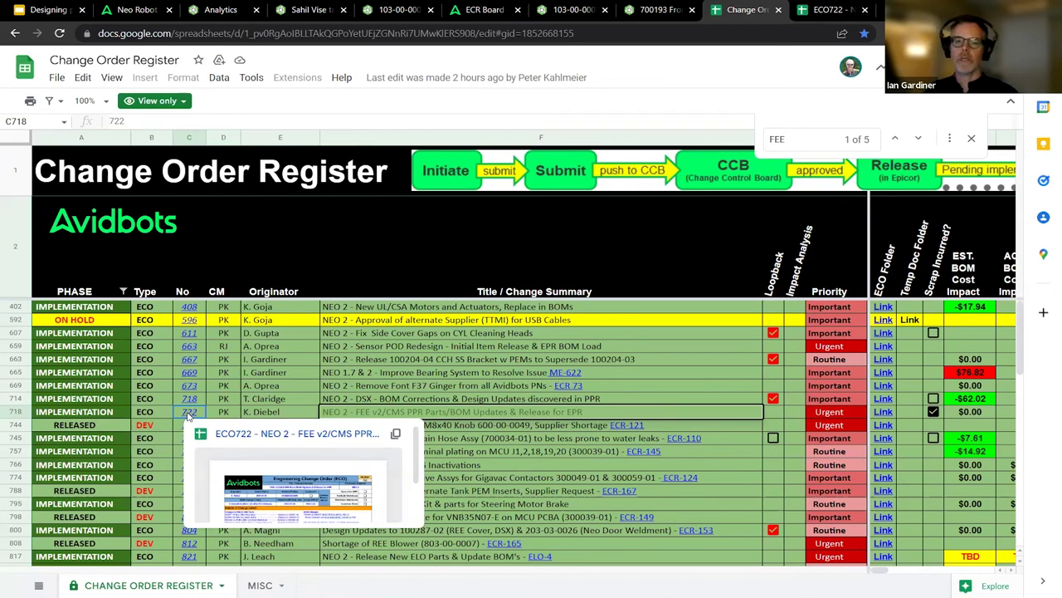
- Switch to the ECO722 spreadsheet and read the cover page's change details down to the scrapped parts and reason for change
{"action": "left_click", "coordinate": [820, 9]}
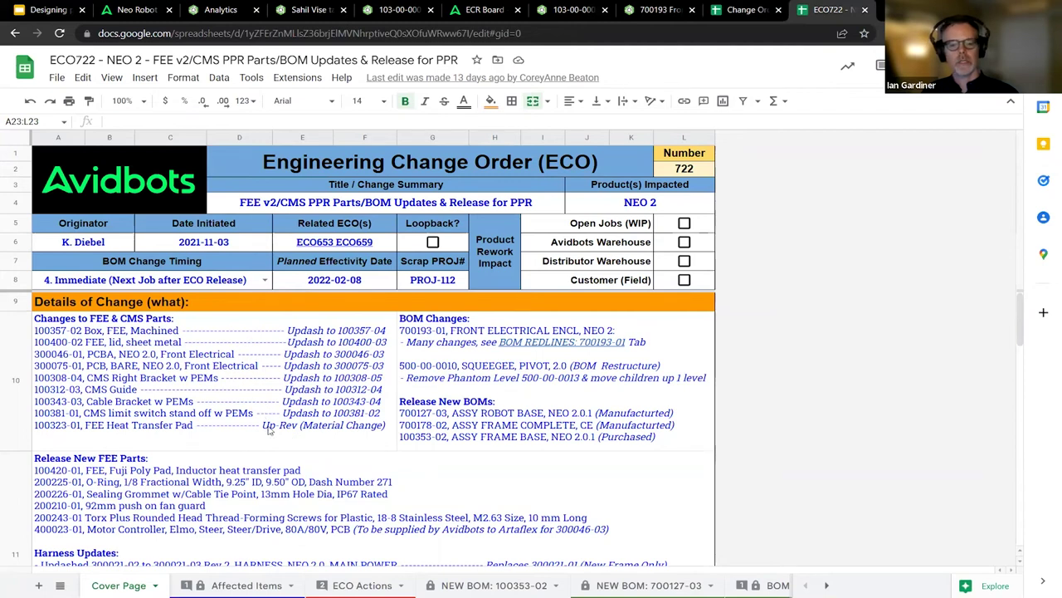
{"action": "scroll", "coordinate": [268, 430], "scroll_direction": "down", "scroll_amount": 2}
{"action": "scroll", "coordinate": [307, 390], "scroll_direction": "down", "scroll_amount": 3}
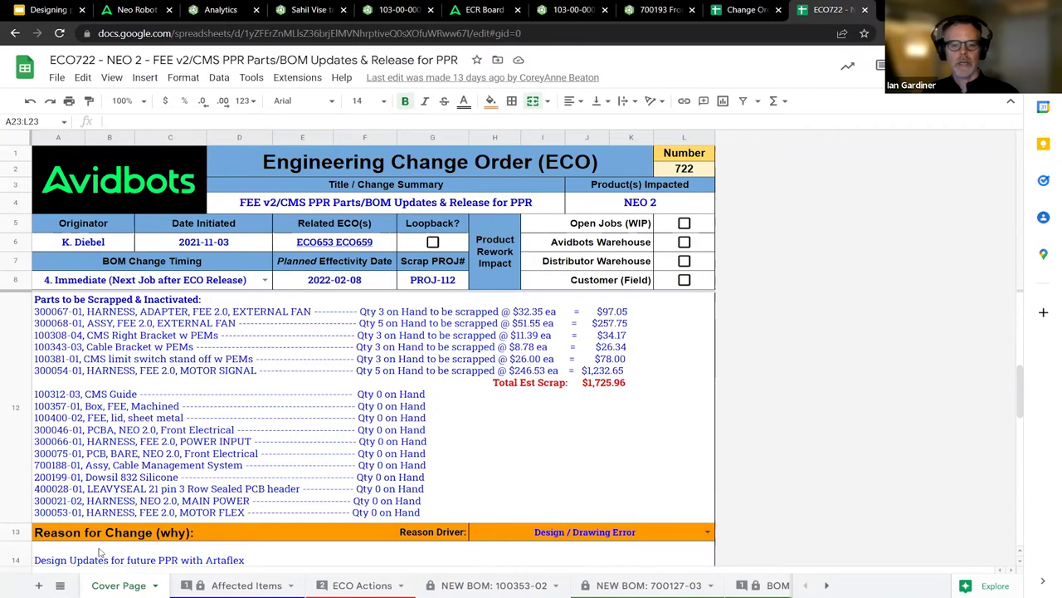
- Review the ECO's Affected Items sheet and bring up its ECO Actions sheet
{"action": "left_click", "coordinate": [245, 586]}
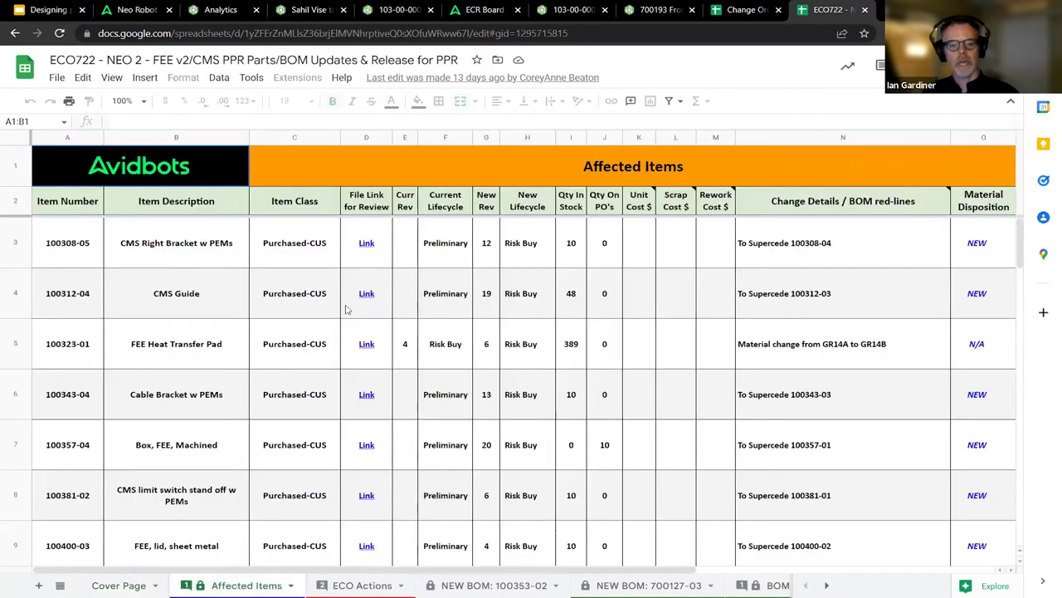
{"action": "scroll", "coordinate": [222, 429], "scroll_direction": "down", "scroll_amount": 5}
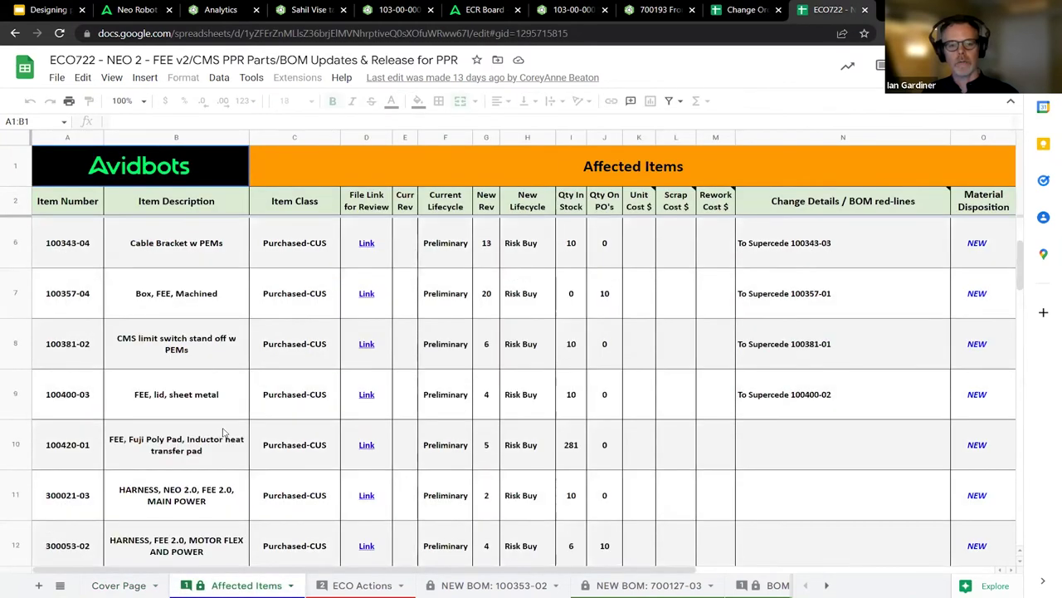
{"action": "left_click", "coordinate": [349, 586]}
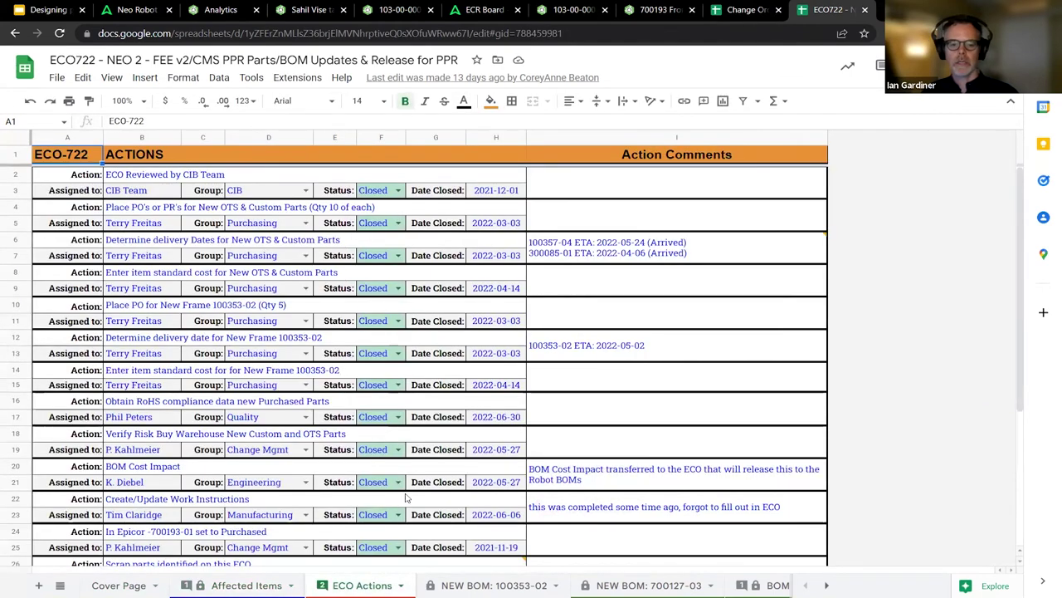
- Review the NEW BOM: 100353-02 sheet, from the first frame base items to the struck-out front electrical box items
{"action": "left_click", "coordinate": [489, 585]}
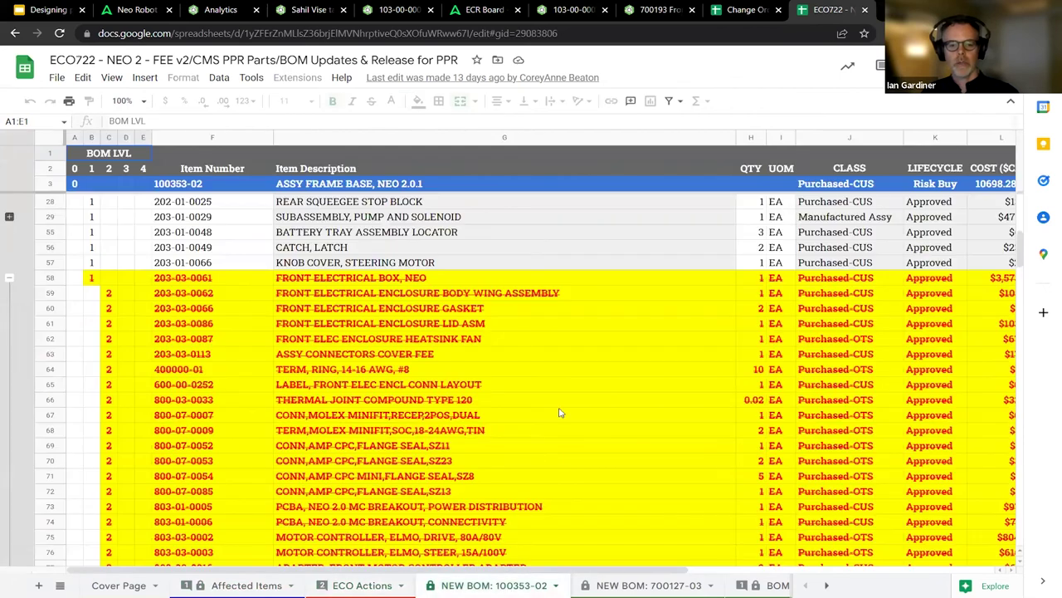
{"action": "scroll", "coordinate": [561, 412], "scroll_direction": "up", "scroll_amount": 3}
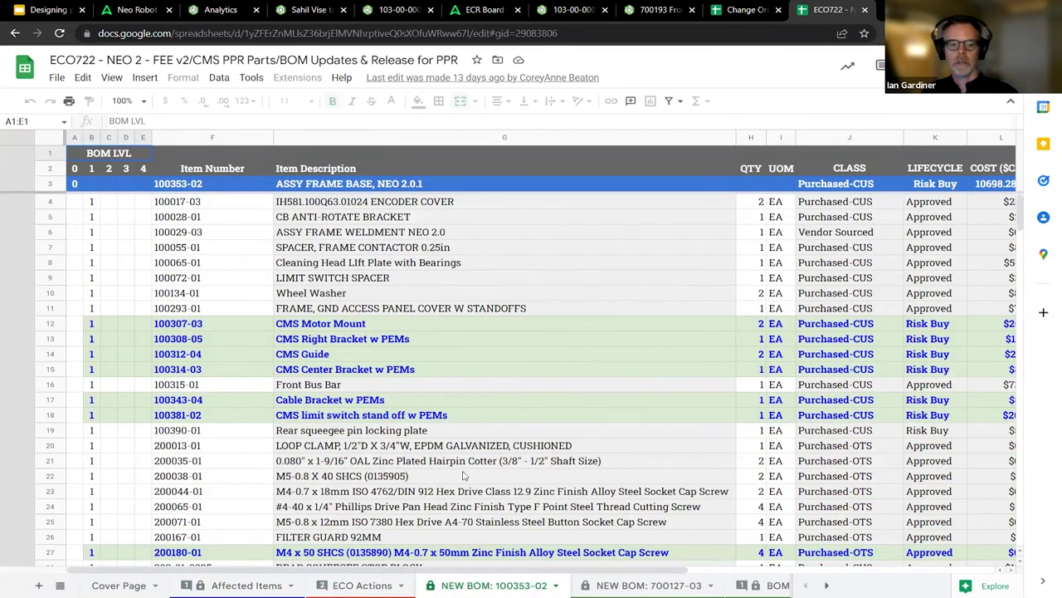
{"action": "scroll", "coordinate": [464, 476], "scroll_direction": "down", "scroll_amount": 4}
{"action": "scroll", "coordinate": [462, 464], "scroll_direction": "down", "scroll_amount": 3}
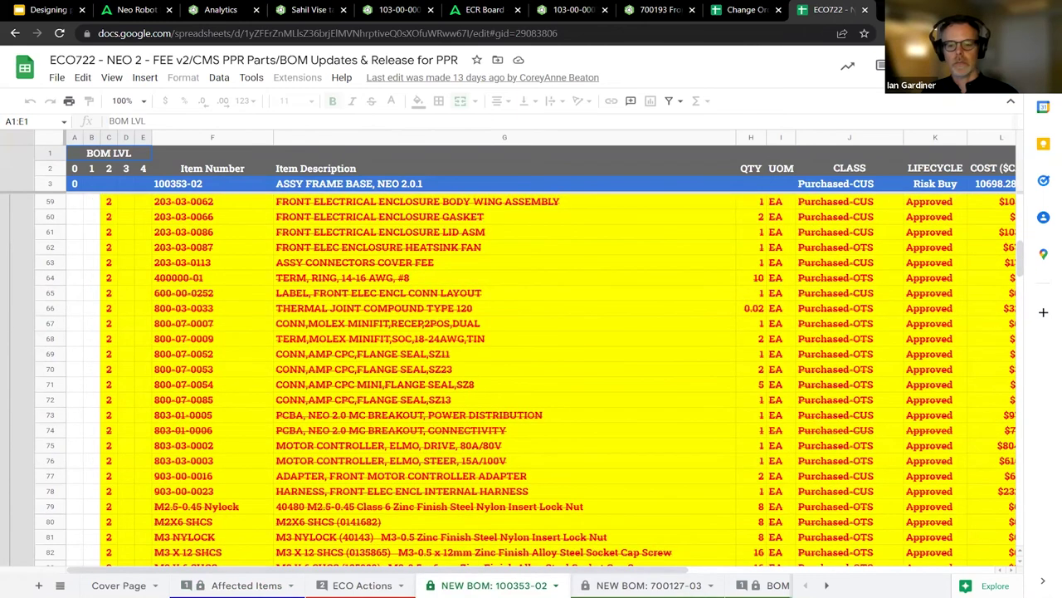
- Bring up the ECO's RoHS / REACH sheet and look over the compliance certificate links
{"action": "left_click", "coordinate": [827, 585]}
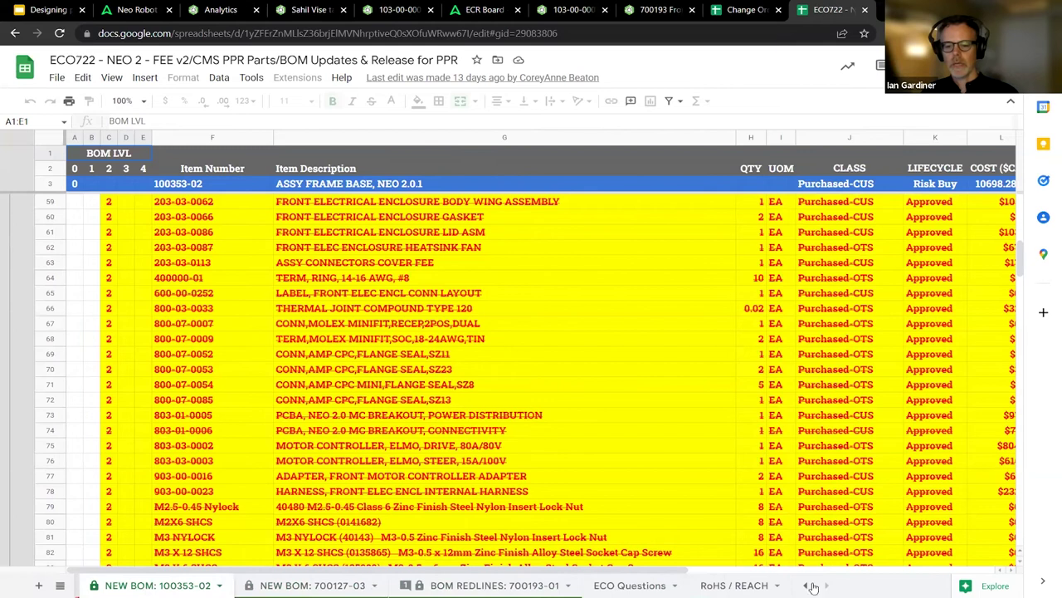
{"action": "left_click", "coordinate": [728, 585]}
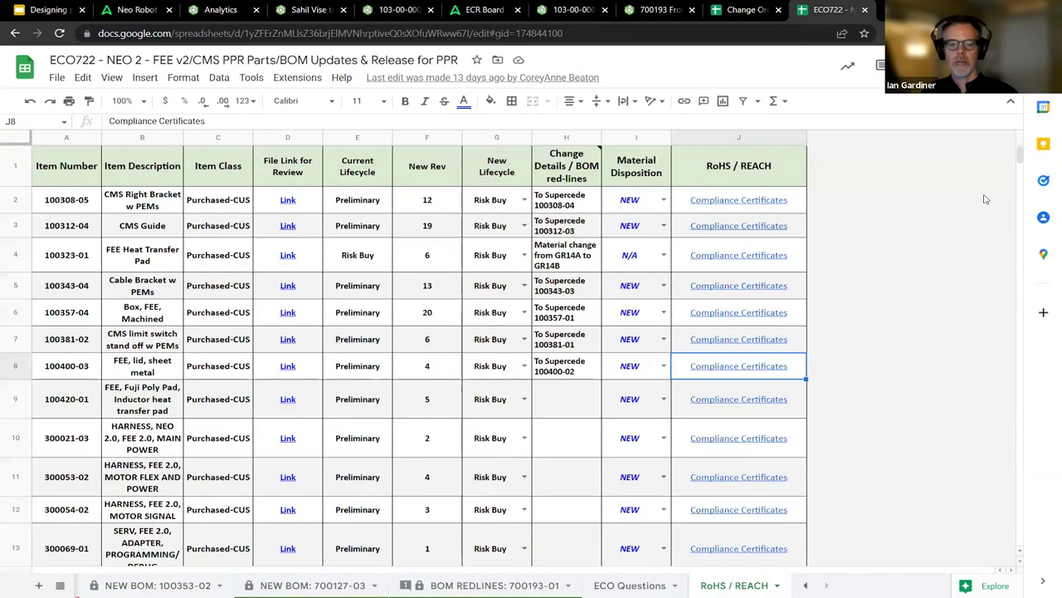
{"action": "mouse_move", "coordinate": [912, 226]}
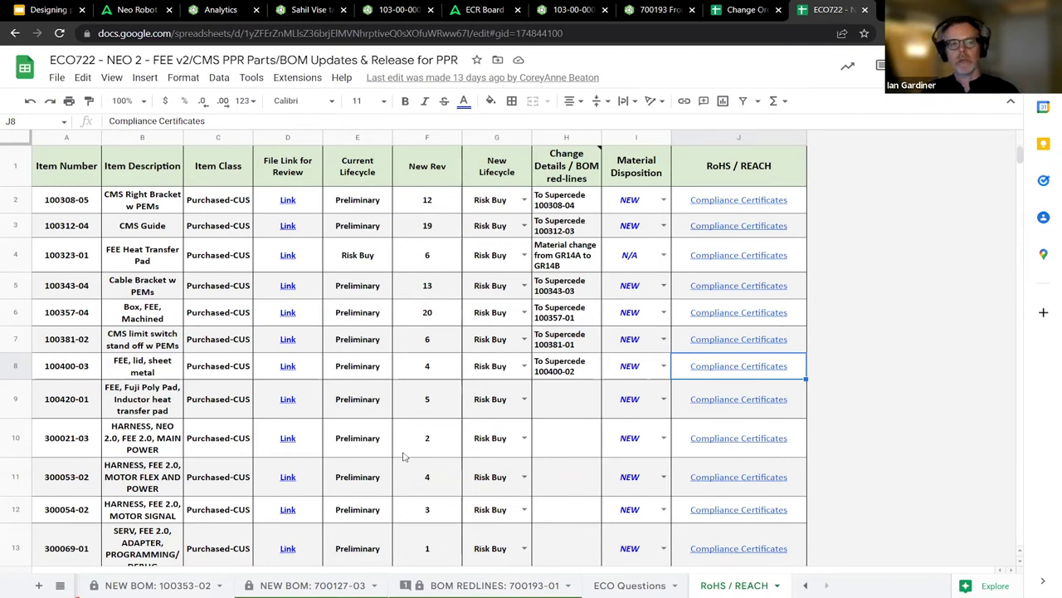
{"action": "left_click", "coordinate": [927, 256]}
- Switch to the "Designing products that make a difference" presentation and start its slideshow from slide 24
{"action": "left_click", "coordinate": [48, 10]}
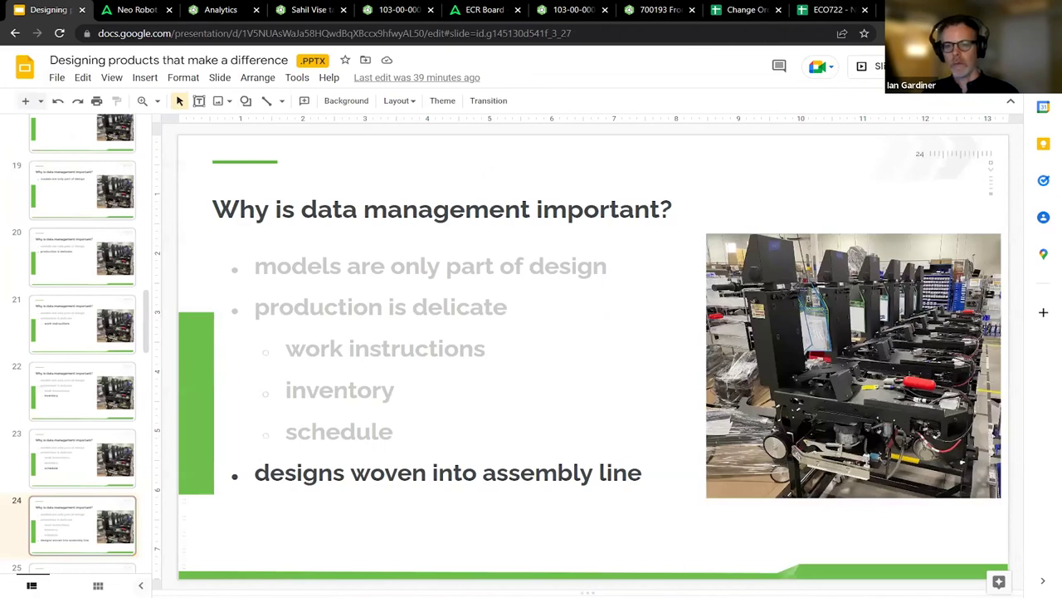
{"action": "left_click", "coordinate": [872, 66]}
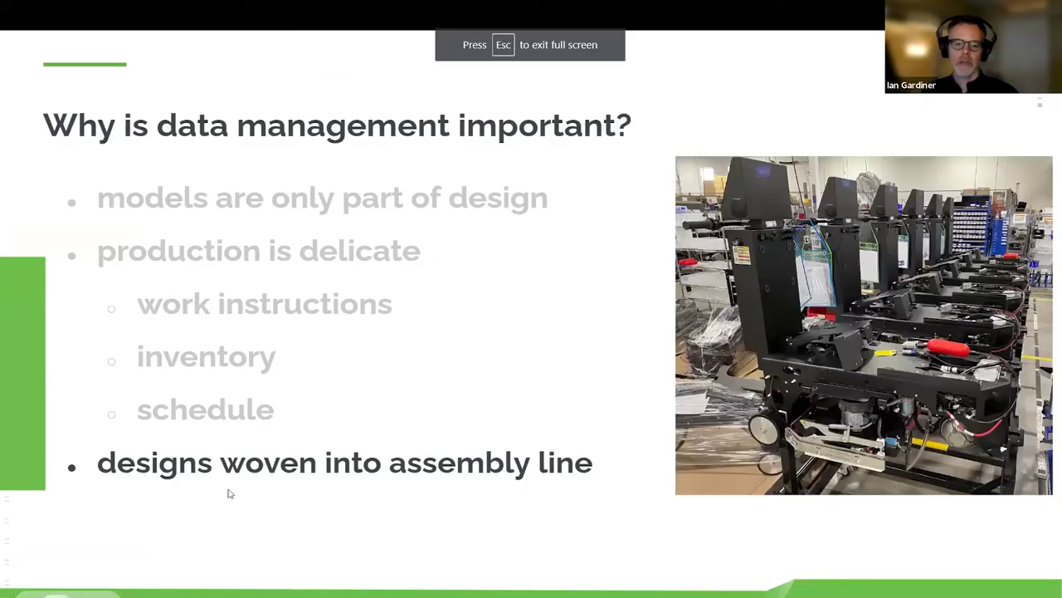